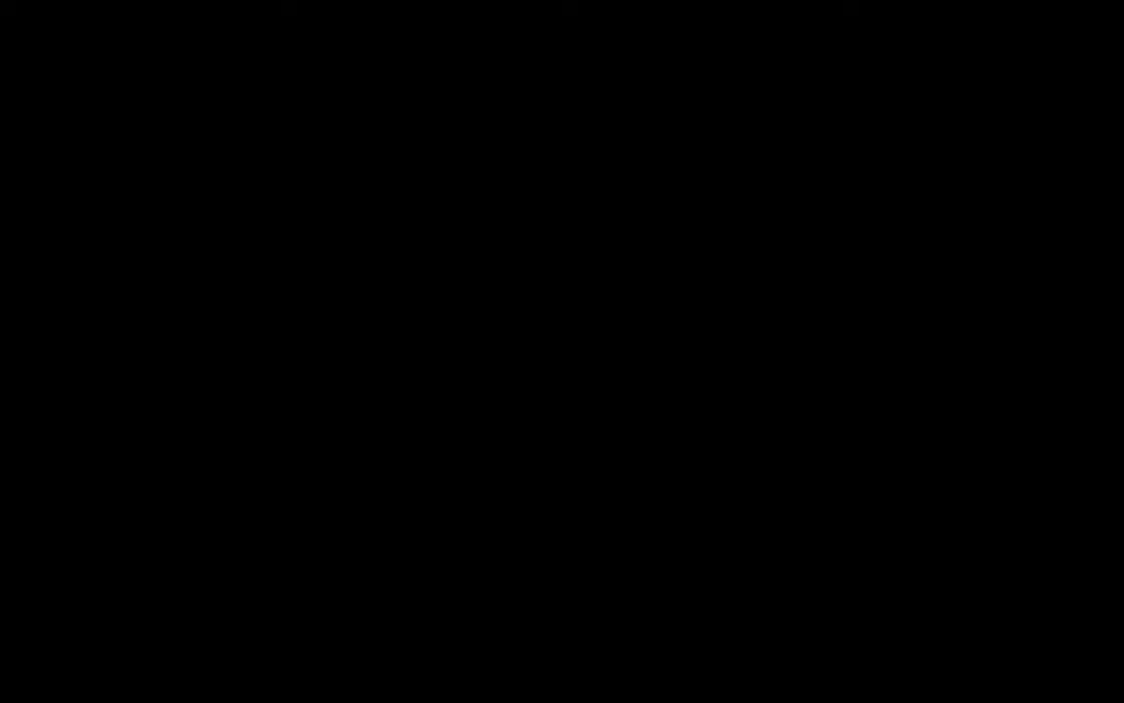
Switch to the Perspective view, zoom out and orbit to look down on the dining room.
{"action": "key", "text": "p"}
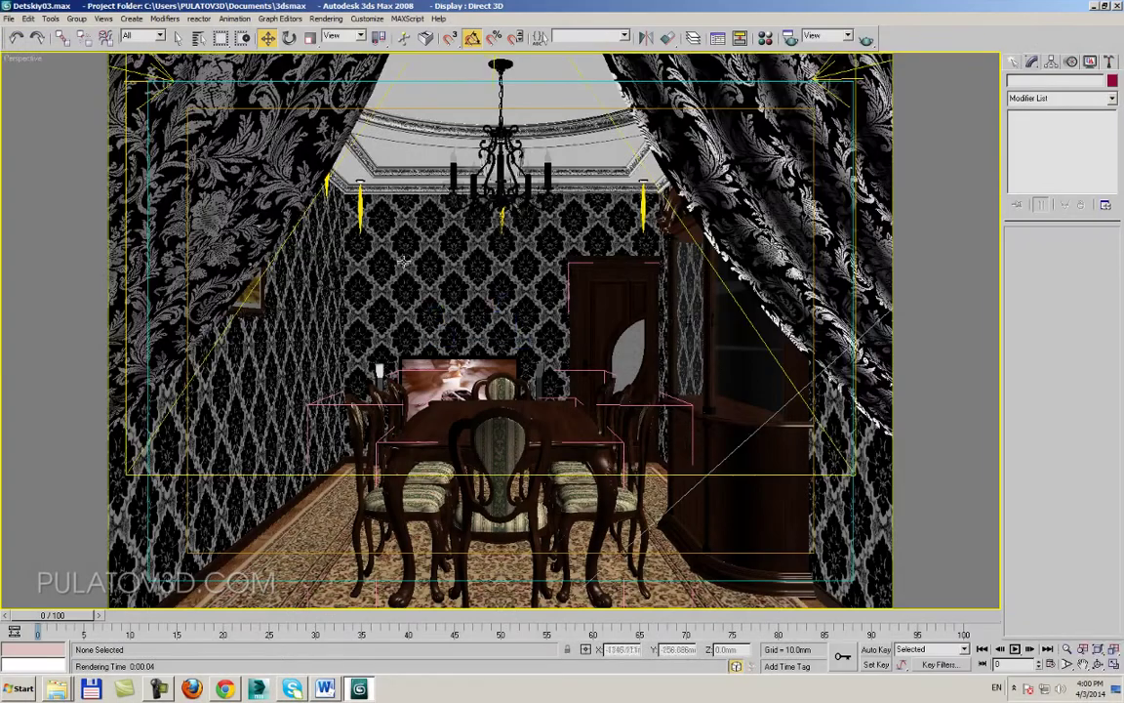
{"action": "scroll", "coordinate": [603, 372], "scroll_direction": "down", "scroll_amount": 5}
{"action": "scroll", "coordinate": [604, 372], "scroll_direction": "down", "scroll_amount": 3}
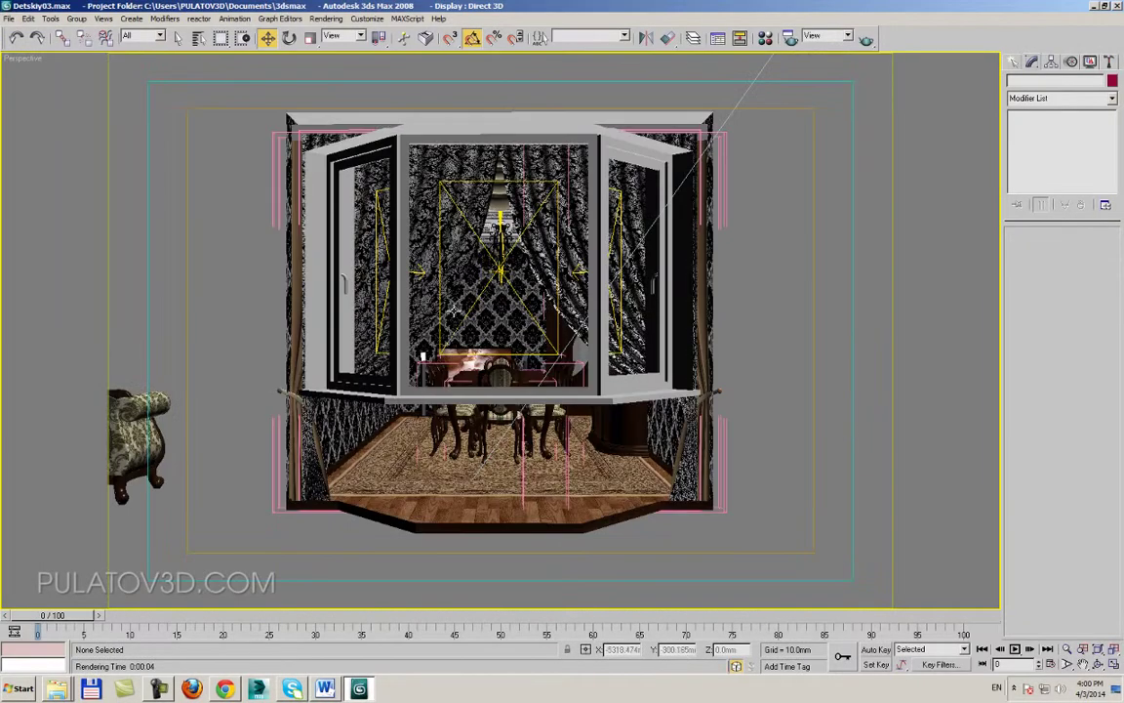
{"action": "mouse_move", "coordinate": [547, 293]}
{"action": "middle_mouse_down", "text": "alt"}
{"action": "mouse_move", "coordinate": [603, 372]}
{"action": "mouse_move", "coordinate": [698, 372]}
{"action": "mouse_move", "coordinate": [680, 378]}
{"action": "middle_mouse_up", "text": "alt"}
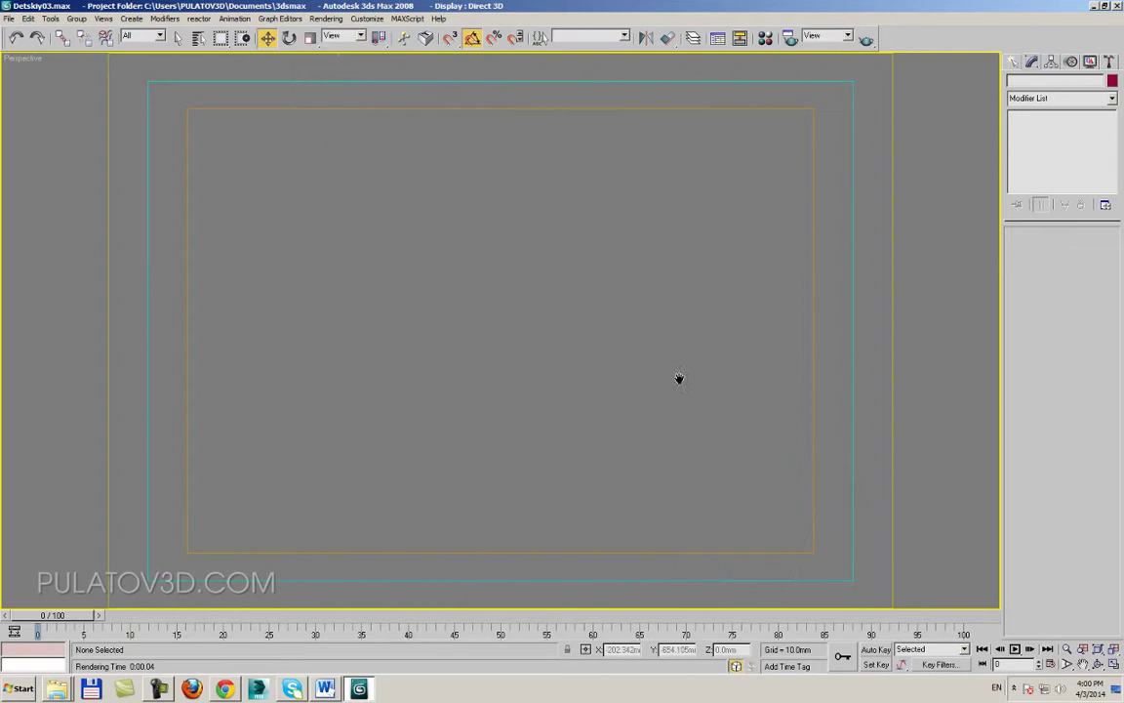
{"action": "scroll", "coordinate": [596, 343], "scroll_direction": "down", "scroll_amount": 3}
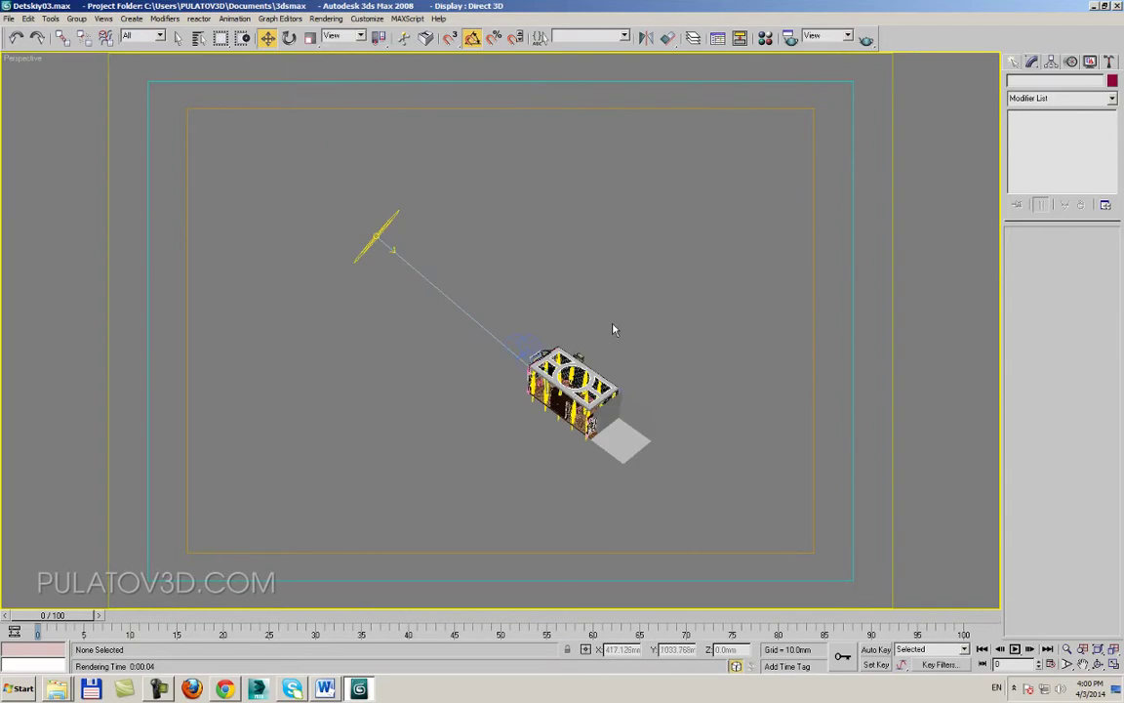
Hide all lights from the viewports by category and orbit around the room model.
{"action": "left_click", "coordinate": [1090, 61]}
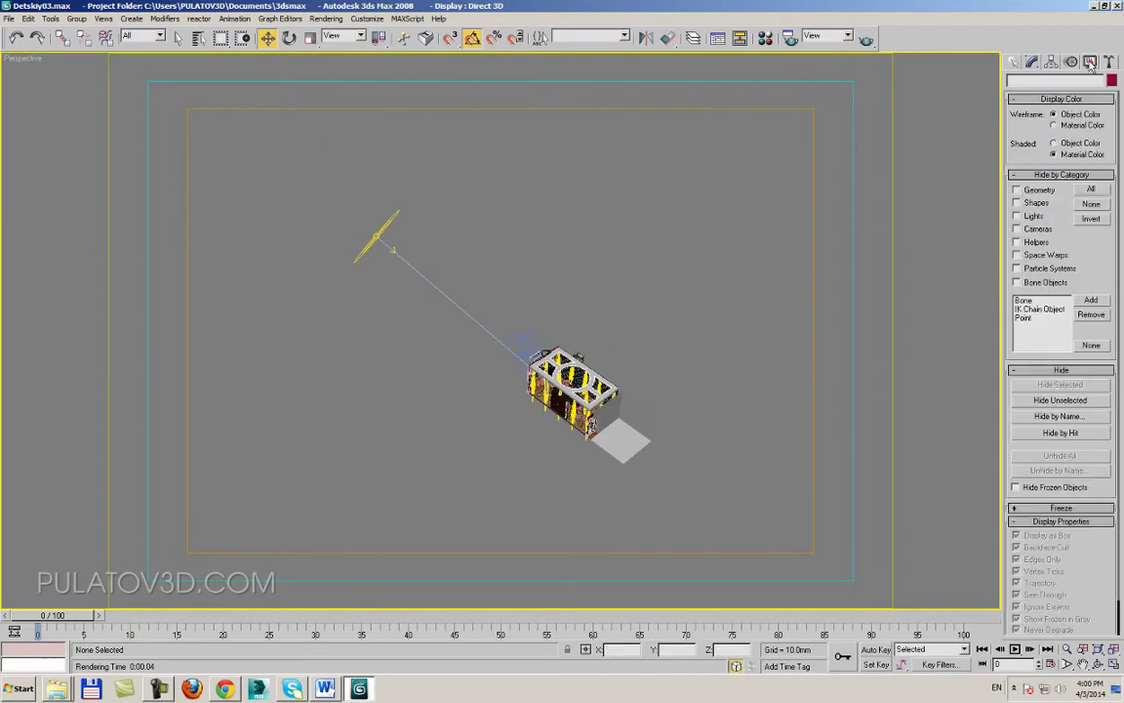
{"action": "left_click", "coordinate": [1025, 216]}
{"action": "left_click", "coordinate": [1015, 61]}
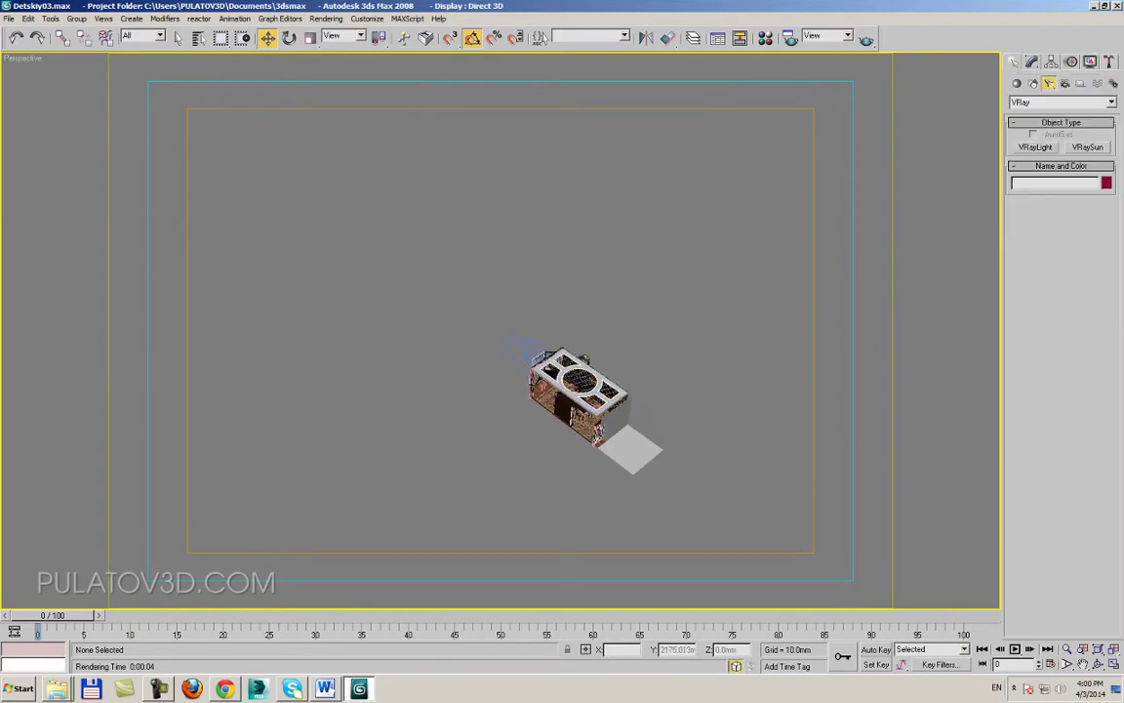
{"action": "middle_click_drag", "start_coordinate": [467, 447], "coordinate": [599, 82], "text": "alt"}
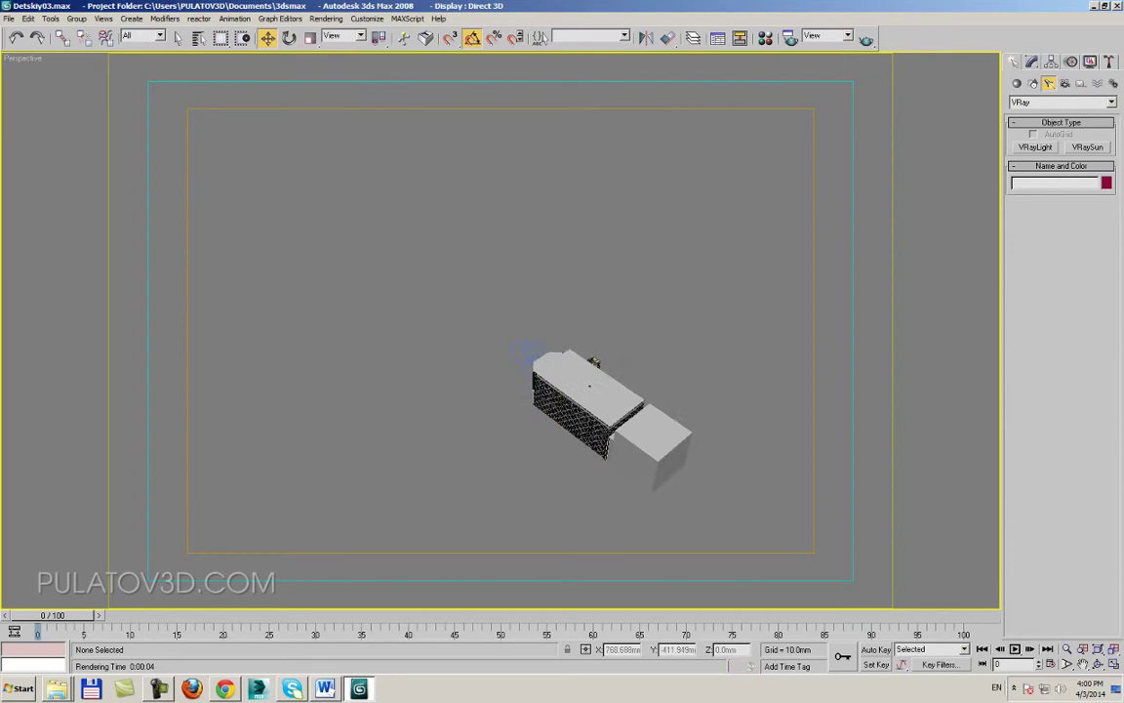
{"action": "left_click", "coordinate": [1019, 84]}
Draw a new plane, Plane07, beside the room model and pan to frame it with the room.
{"action": "left_click", "coordinate": [1087, 203]}
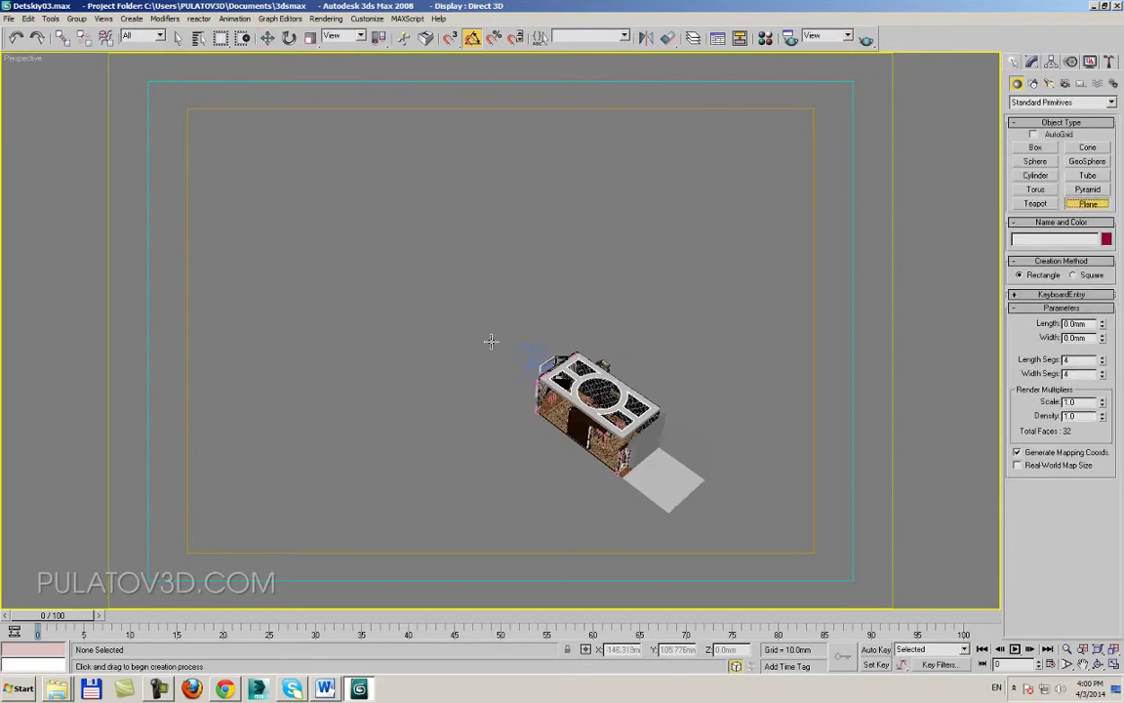
{"action": "left_click_drag", "start_coordinate": [491, 341], "coordinate": [571, 329]}
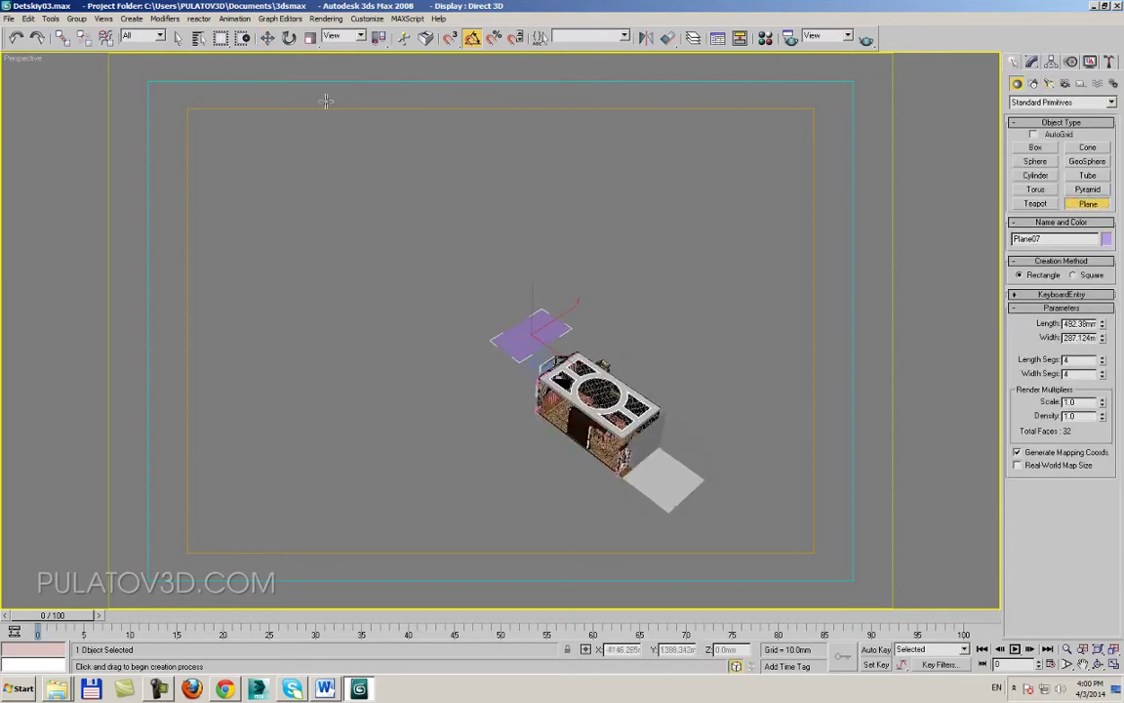
{"action": "key", "text": "w"}
{"action": "key", "text": "z"}
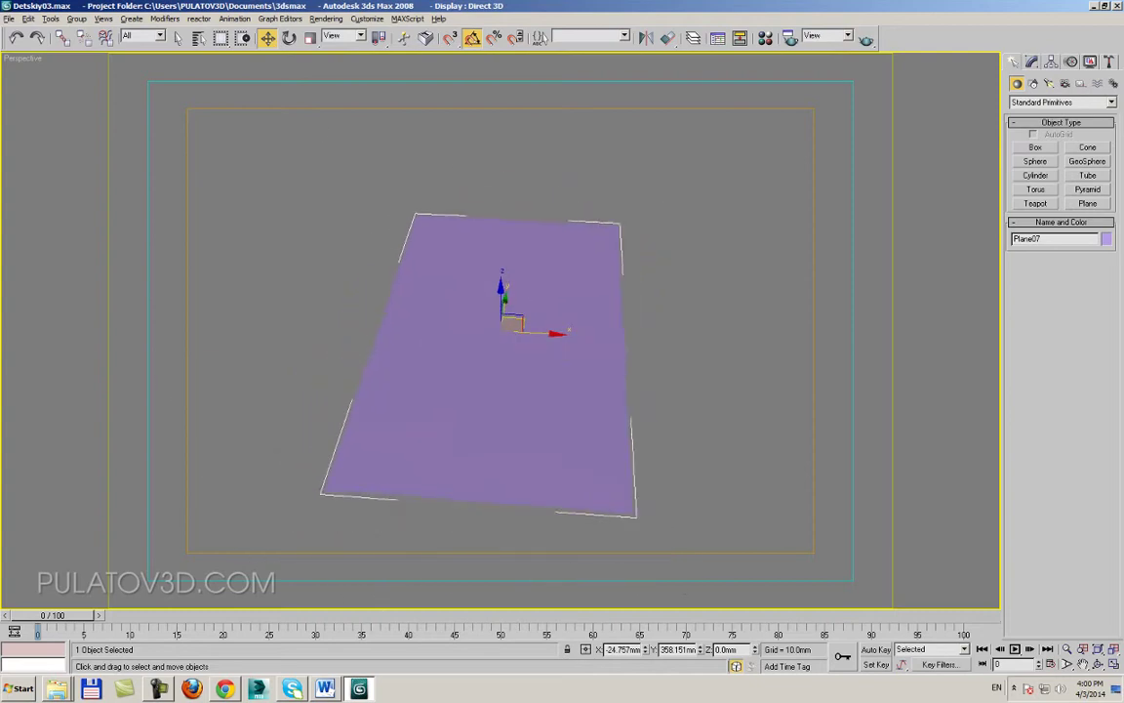
{"action": "scroll", "coordinate": [547, 580], "scroll_direction": "down", "scroll_amount": 3}
{"action": "middle_click_drag", "start_coordinate": [547, 579], "coordinate": [421, 487]}
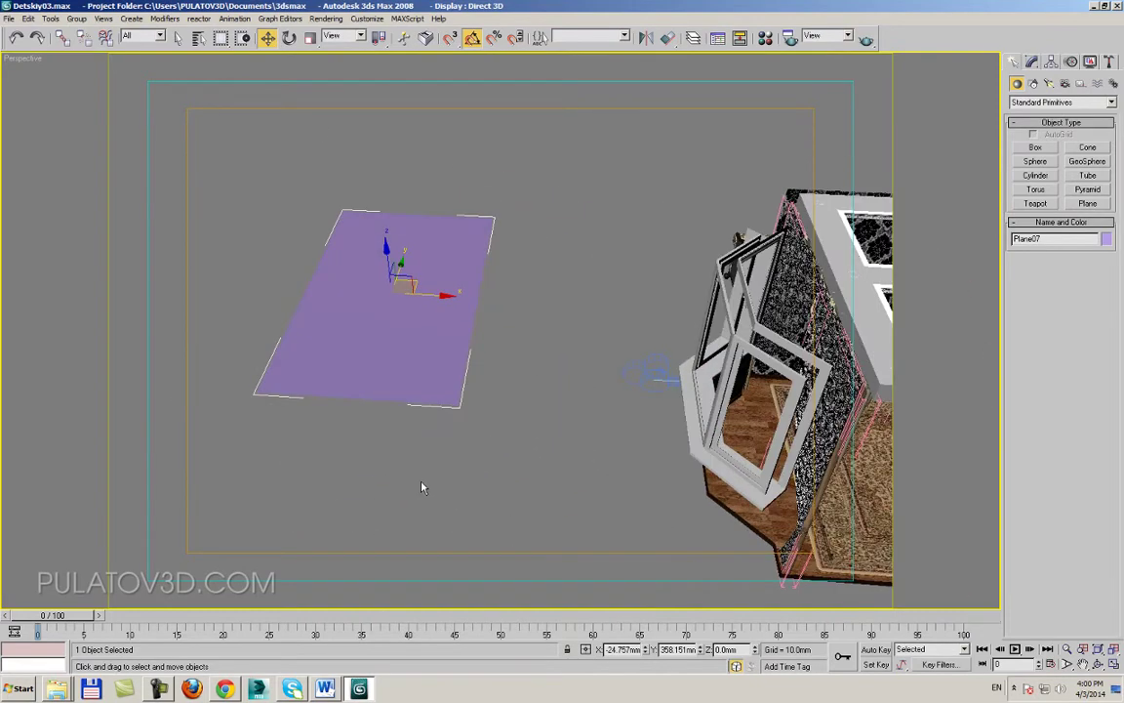
Turn the white material slot into a VRayLightMtl and start assigning a map to its Color.
{"action": "key", "text": "m"}
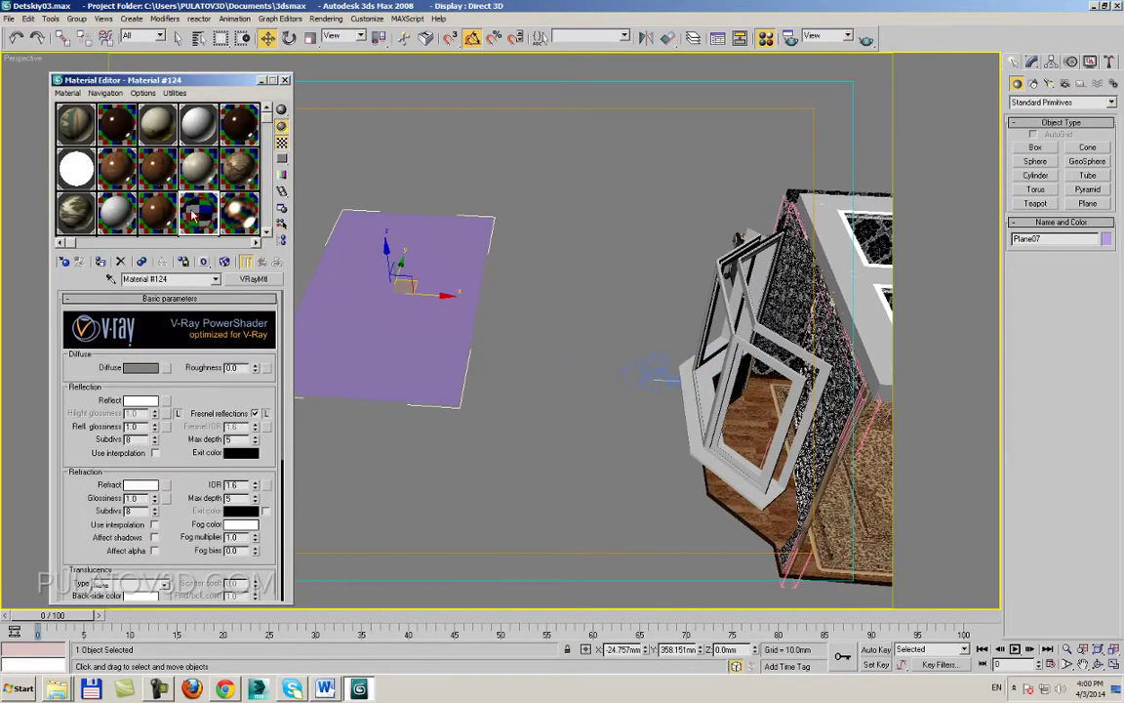
{"action": "left_click", "coordinate": [76, 183]}
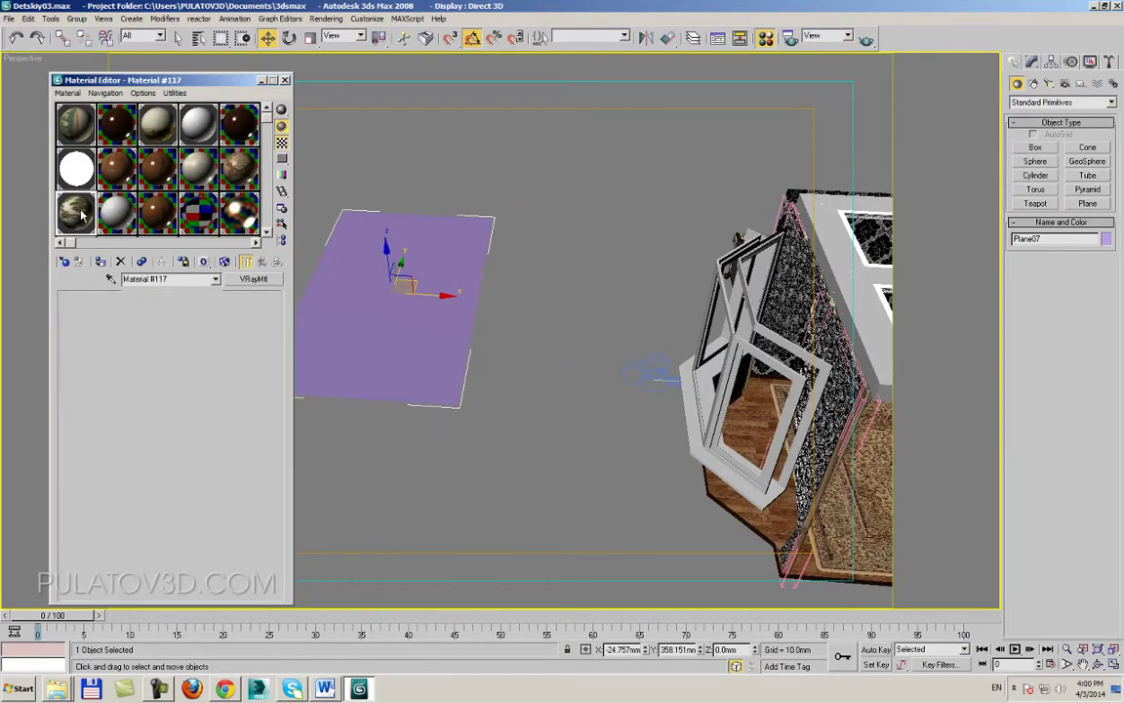
{"action": "left_click", "coordinate": [64, 261]}
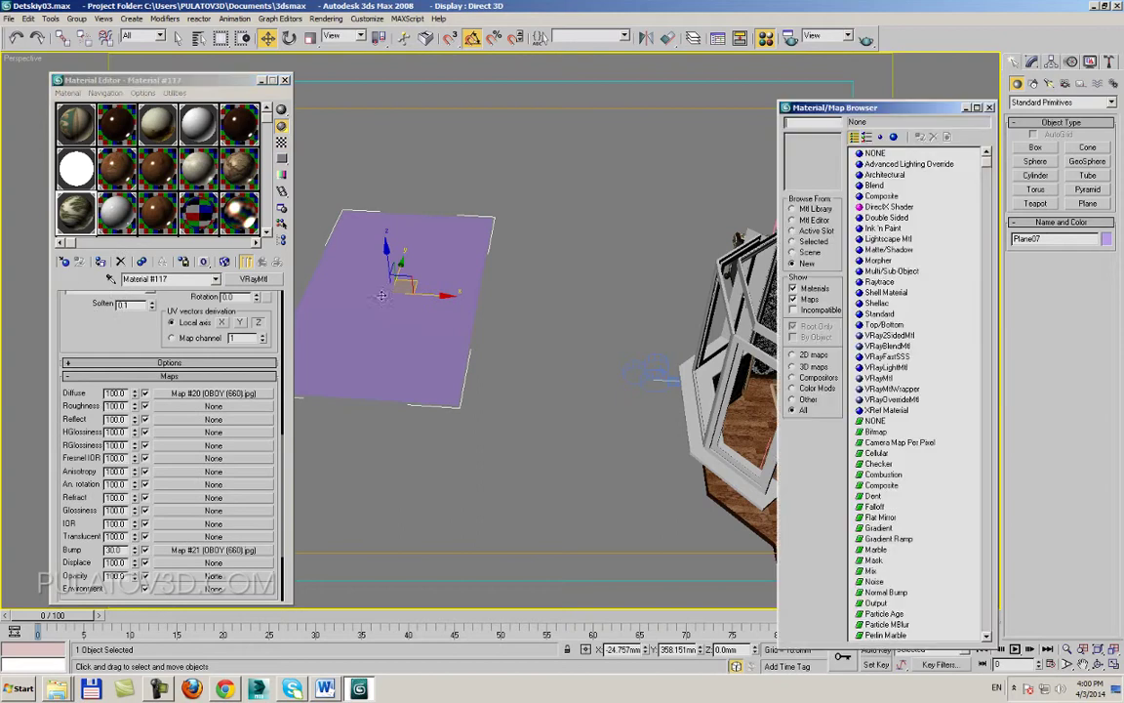
{"action": "double_click", "coordinate": [886, 367]}
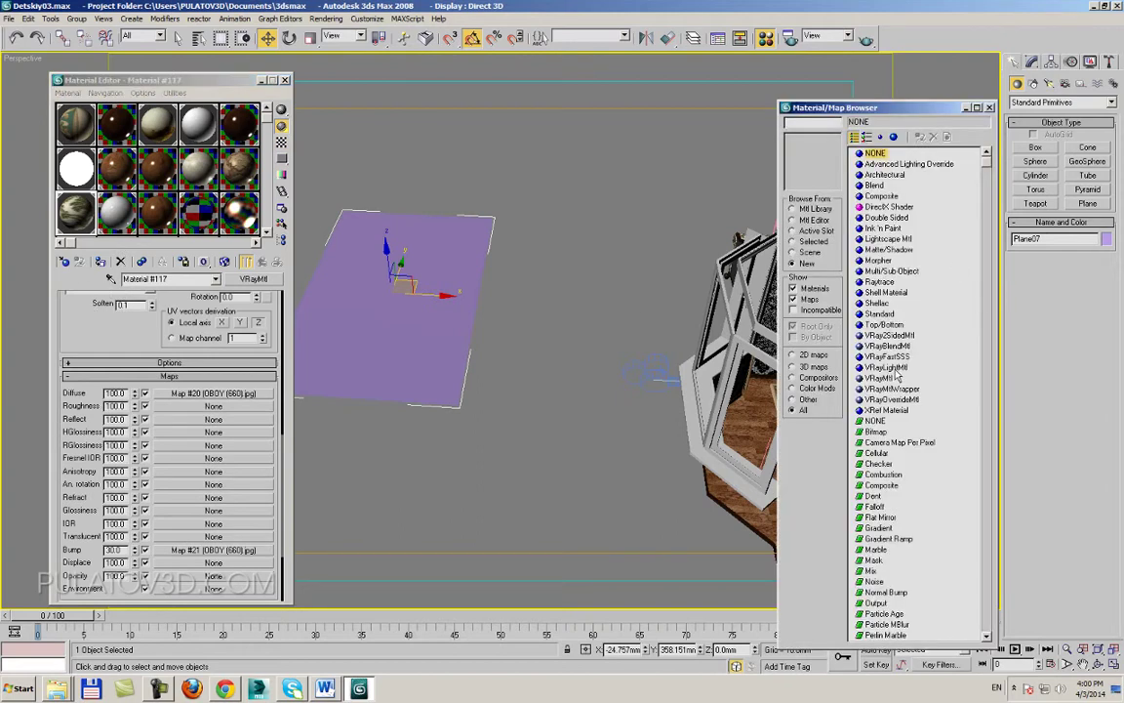
{"action": "left_click", "coordinate": [989, 110]}
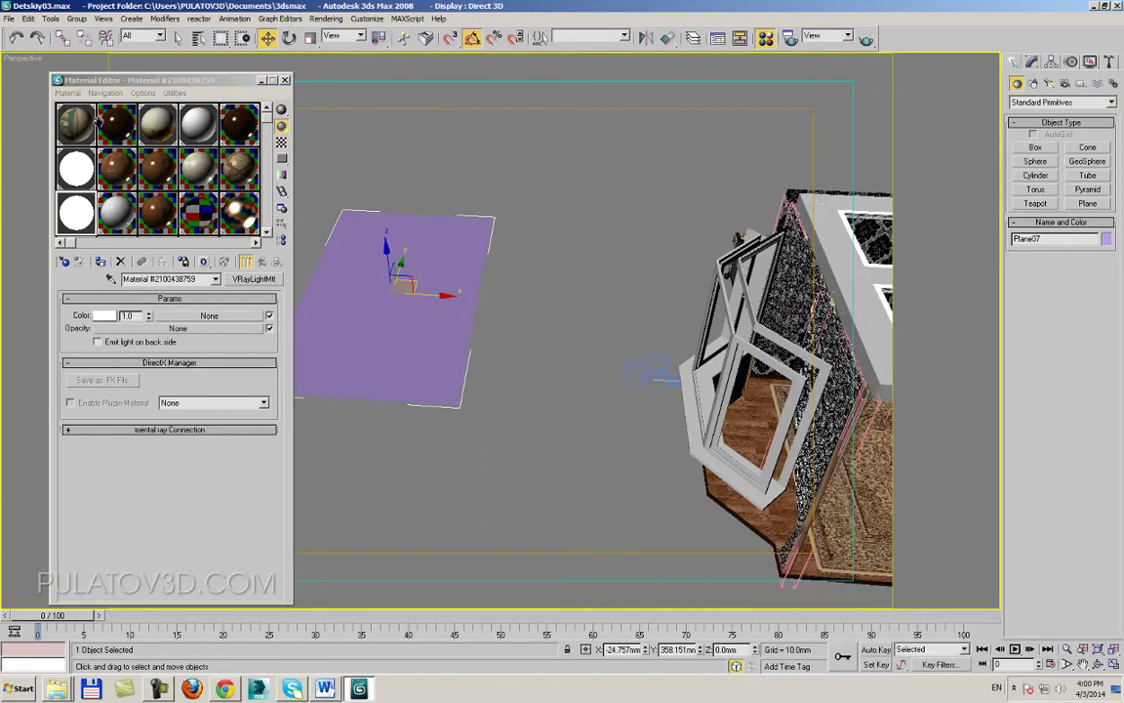
{"action": "left_click", "coordinate": [215, 316]}
Load FON (6).JPG from D:\TEXTURES\MAPS\FON as a Bitmap map for the light colour.
{"action": "double_click", "coordinate": [776, 118]}
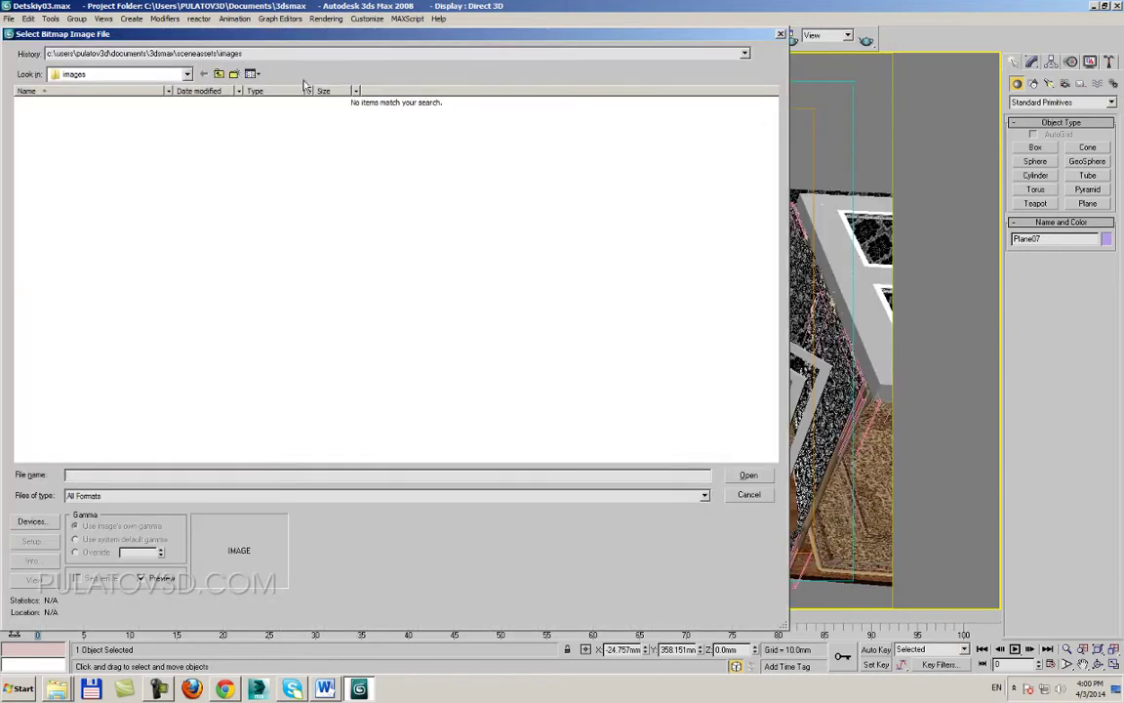
{"action": "left_click", "coordinate": [219, 74]}
{"action": "left_click", "coordinate": [219, 74]}
{"action": "left_click", "coordinate": [219, 75]}
{"action": "left_click", "coordinate": [219, 74]}
{"action": "left_click", "coordinate": [219, 74]}
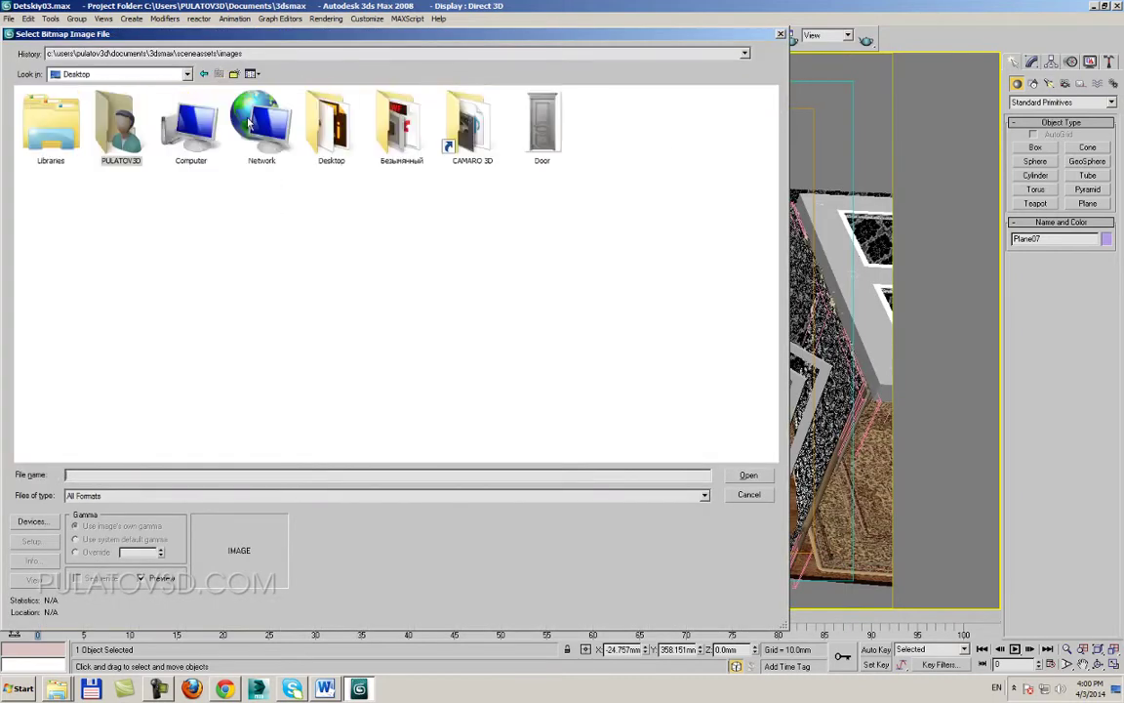
{"action": "left_click", "coordinate": [220, 137]}
{"action": "double_click", "coordinate": [220, 137]}
{"action": "double_click", "coordinate": [210, 122]}
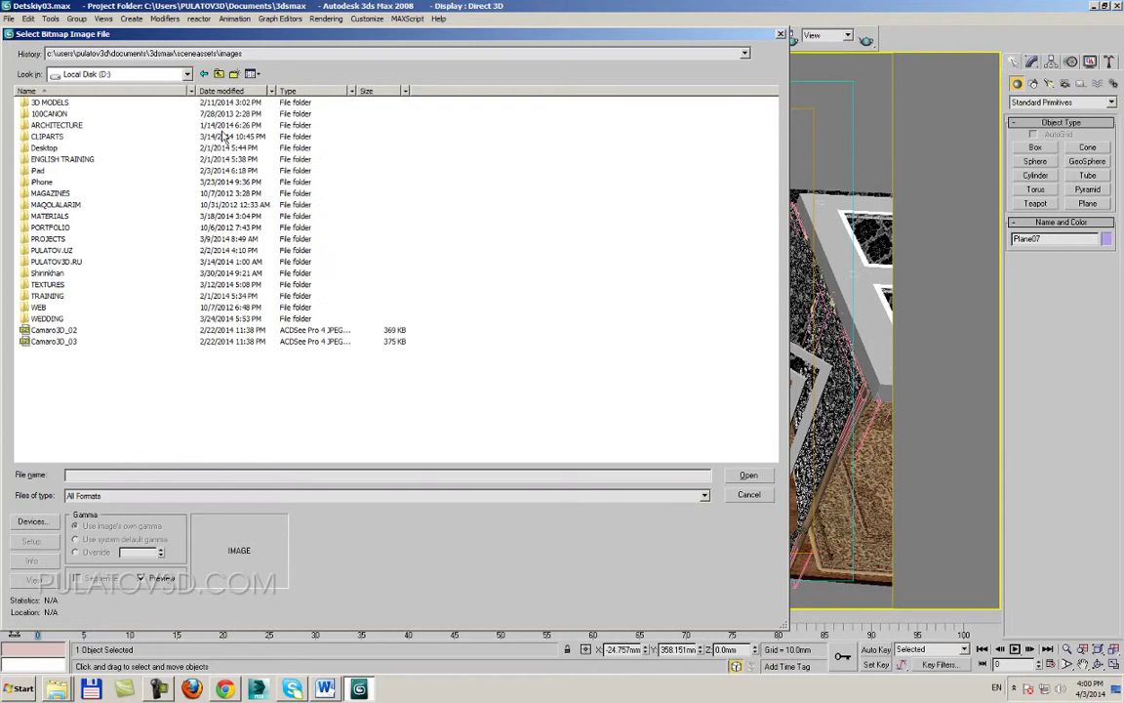
{"action": "double_click", "coordinate": [47, 284]}
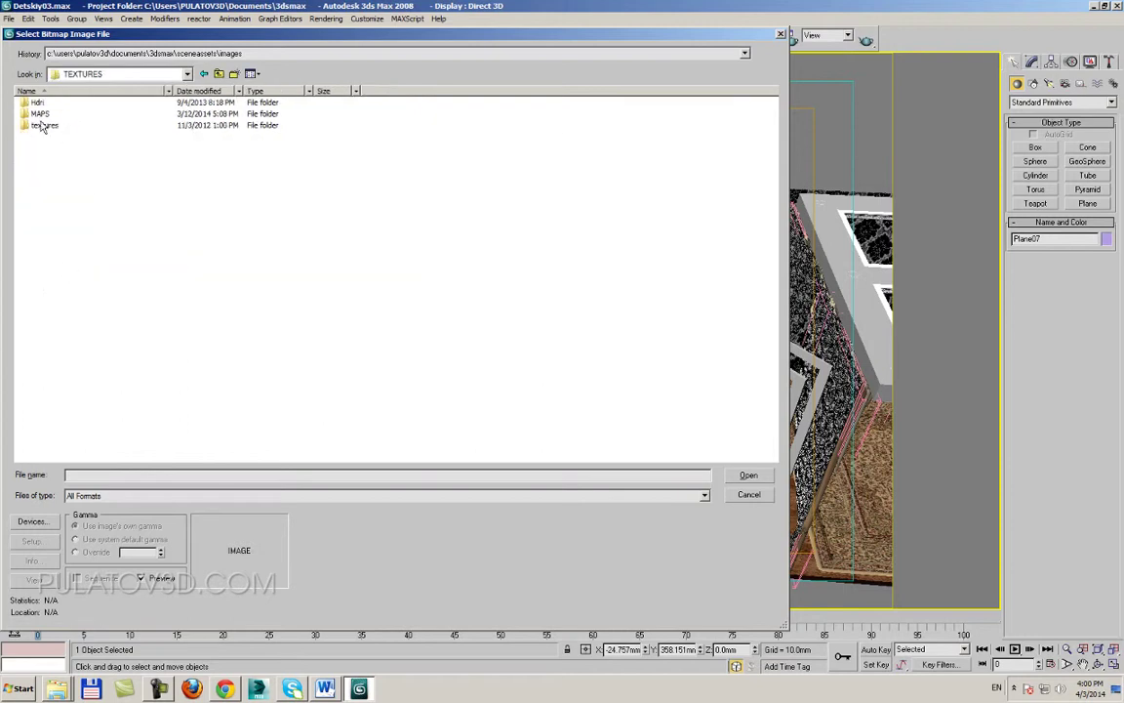
{"action": "double_click", "coordinate": [41, 120]}
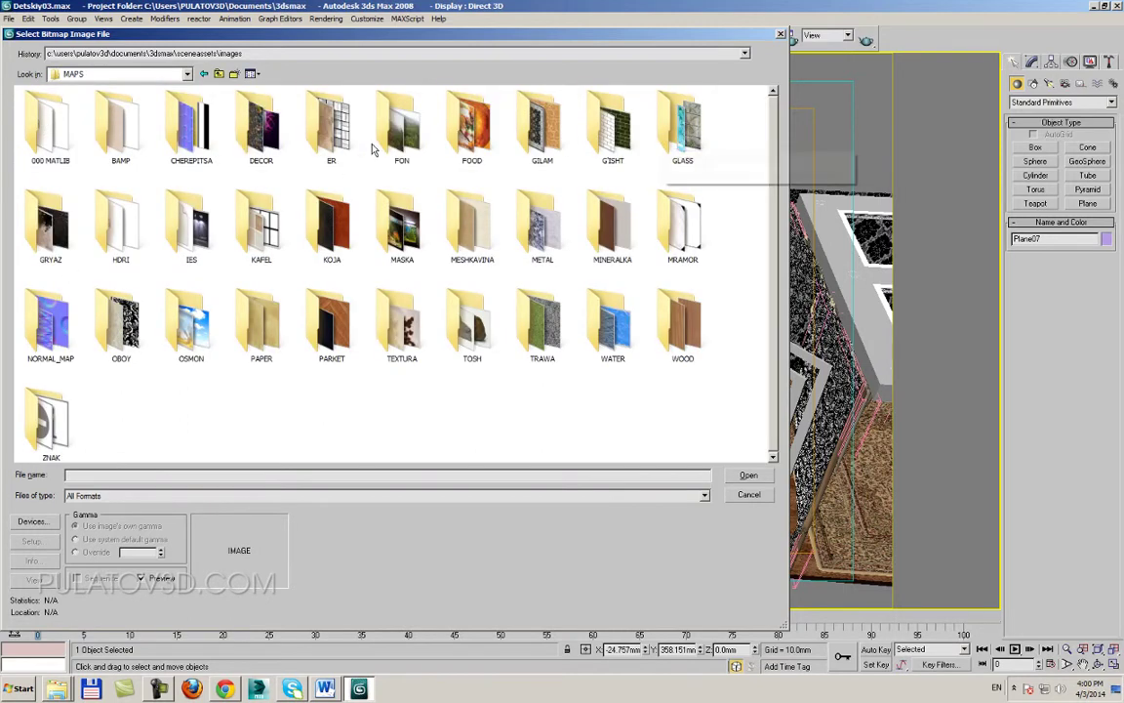
{"action": "double_click", "coordinate": [401, 125]}
{"action": "left_click_drag", "start_coordinate": [779, 139], "coordinate": [778, 209]}
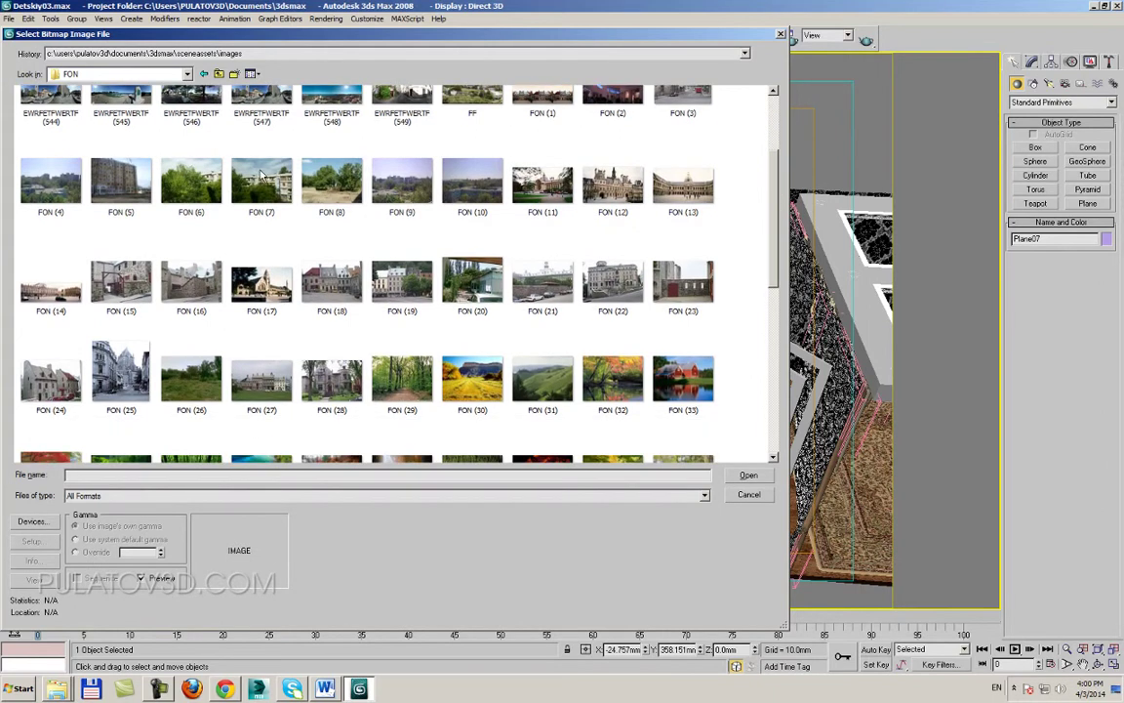
{"action": "double_click", "coordinate": [166, 156]}
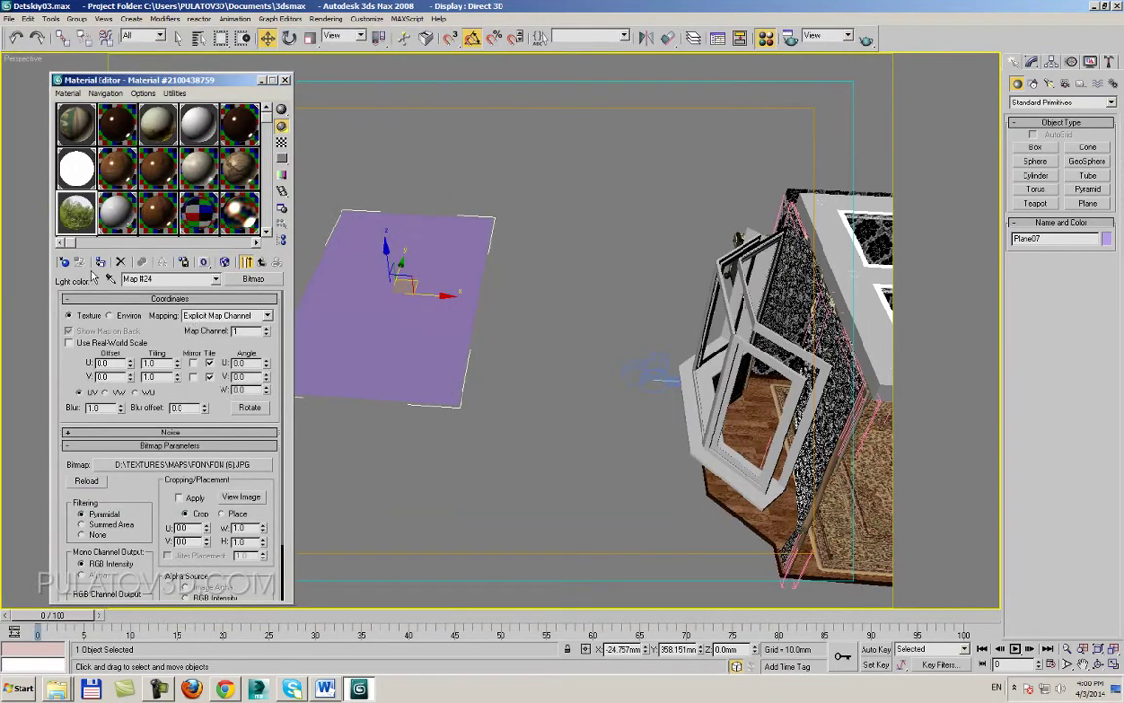
Apply the light material to Plane07 and show the tree photo in the viewport.
{"action": "left_click", "coordinate": [100, 262]}
{"action": "left_click", "coordinate": [224, 261]}
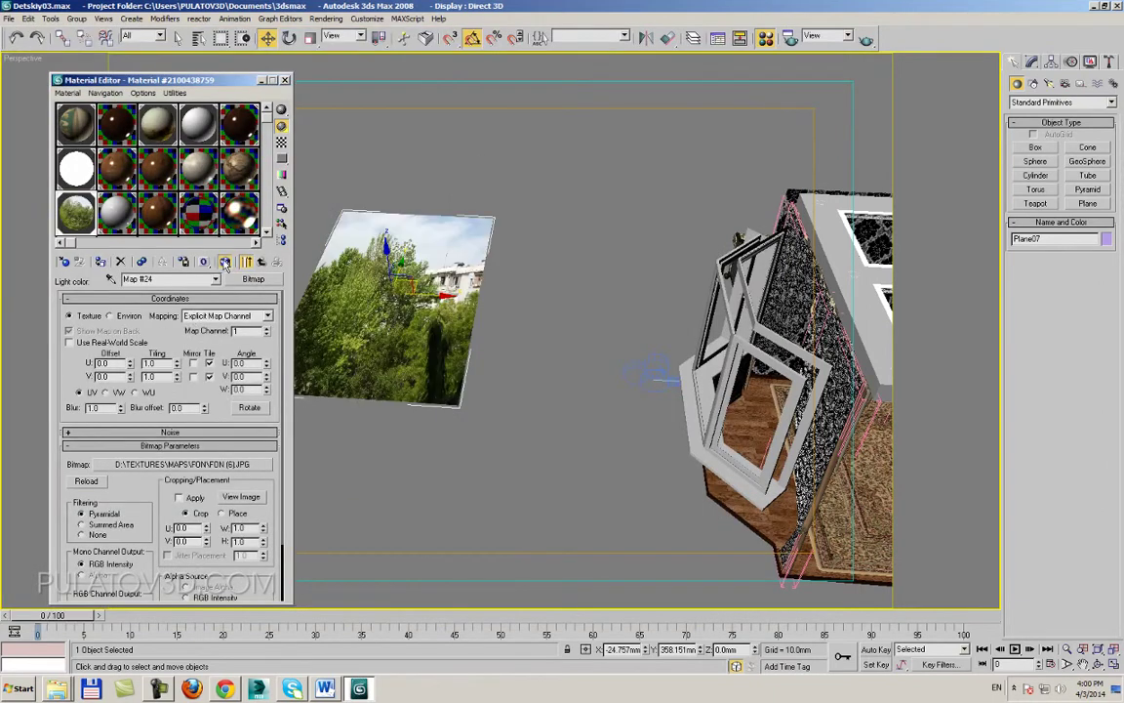
{"action": "middle_click_drag", "start_coordinate": [522, 296], "coordinate": [660, 329], "text": "alt"}
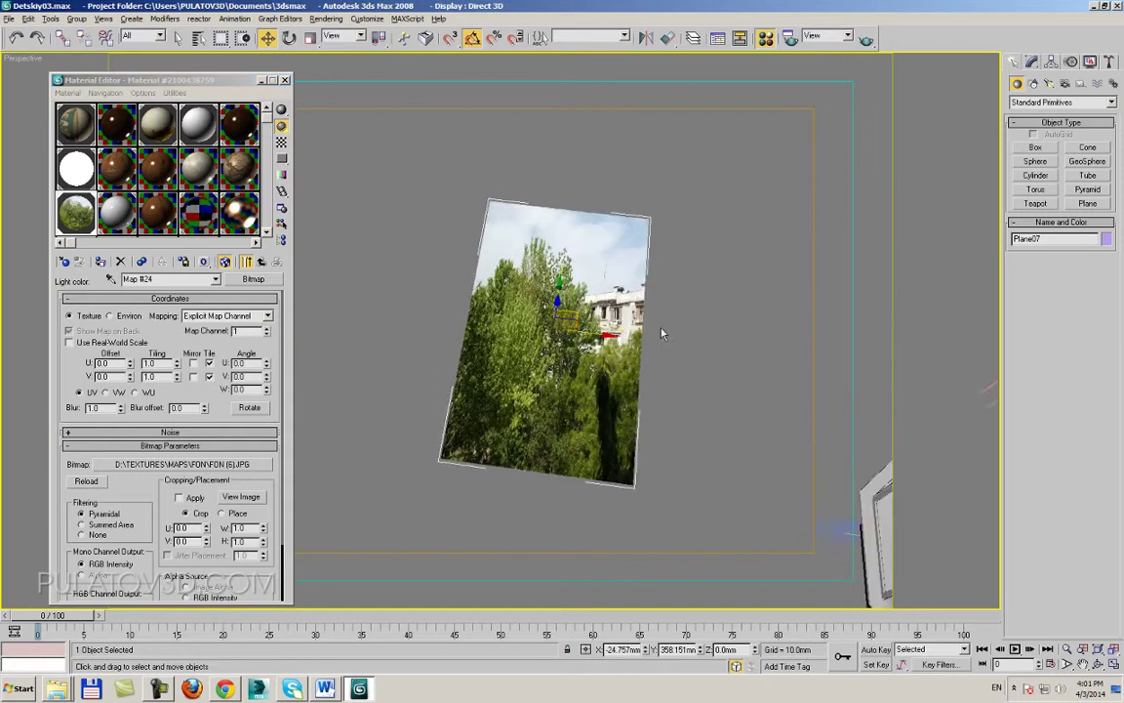
Rotate the photo plane upright by 90 degrees and resize it to 260.961 by 412.942.
{"action": "key", "text": "e"}
{"action": "left_click_drag", "start_coordinate": [547, 228], "coordinate": [565, 351]}
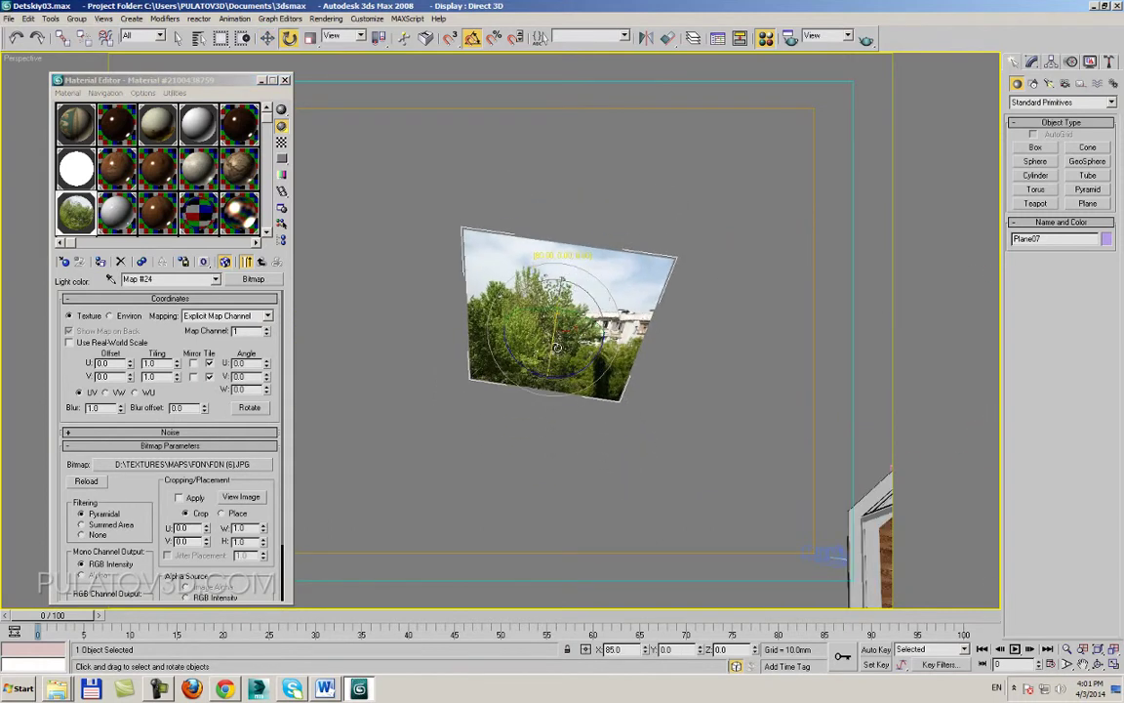
{"action": "left_click", "coordinate": [1032, 61]}
{"action": "mouse_move", "coordinate": [1103, 265]}
{"action": "left_mouse_down"}
{"action": "mouse_move", "coordinate": [1106, 282]}
{"action": "mouse_move", "coordinate": [1070, 263]}
{"action": "left_mouse_up"}
{"action": "middle_click_drag", "start_coordinate": [449, 293], "coordinate": [485, 384], "text": "alt"}
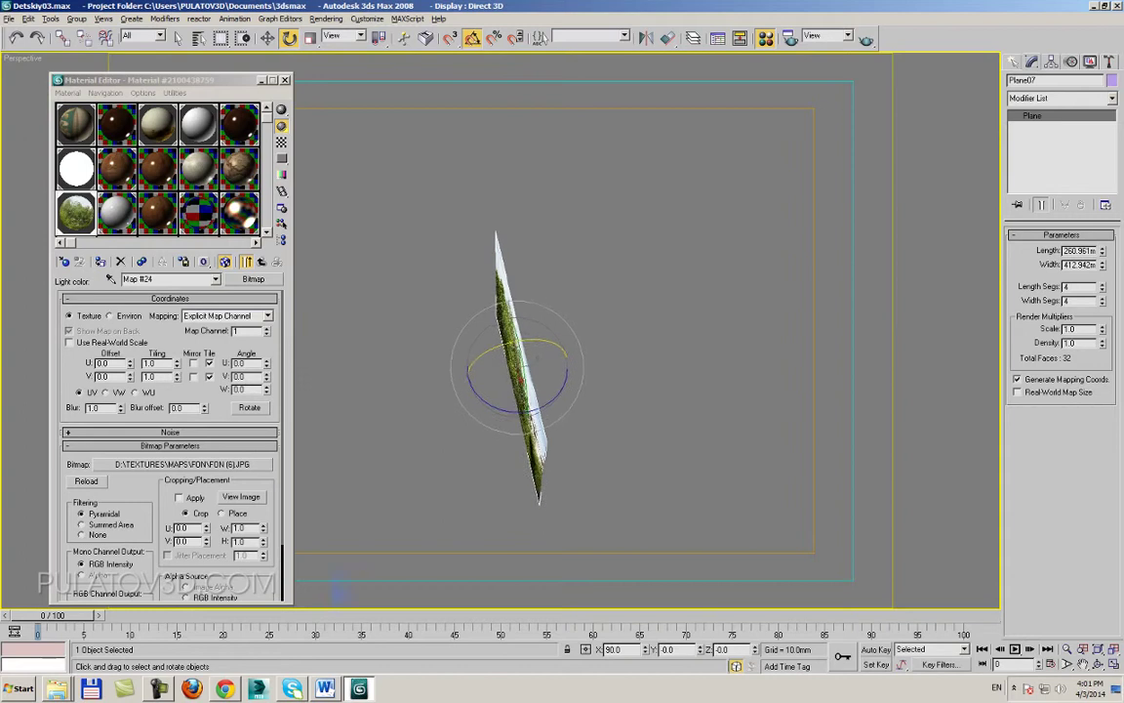
{"action": "left_click_drag", "start_coordinate": [485, 384], "coordinate": [554, 393]}
{"action": "middle_click_drag", "start_coordinate": [554, 393], "coordinate": [211, 8], "text": "alt"}
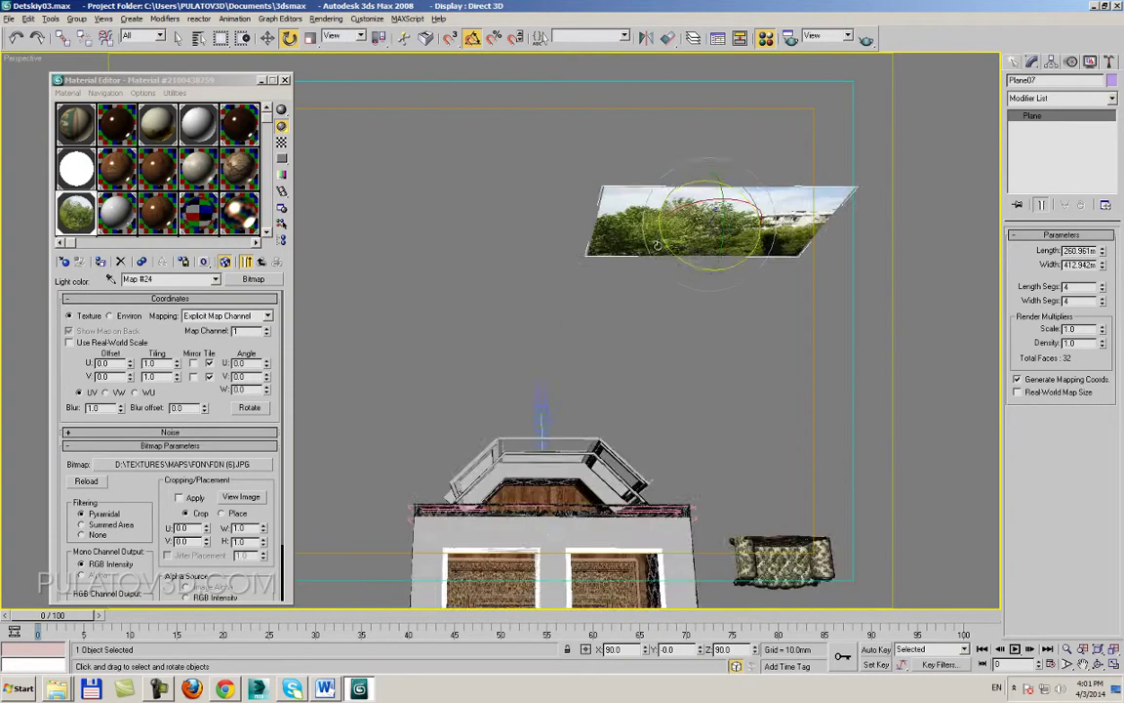
In Top view, align Plane07 center-to-center with the window on Y position only.
{"action": "key", "text": "w"}
{"action": "key", "text": "t"}
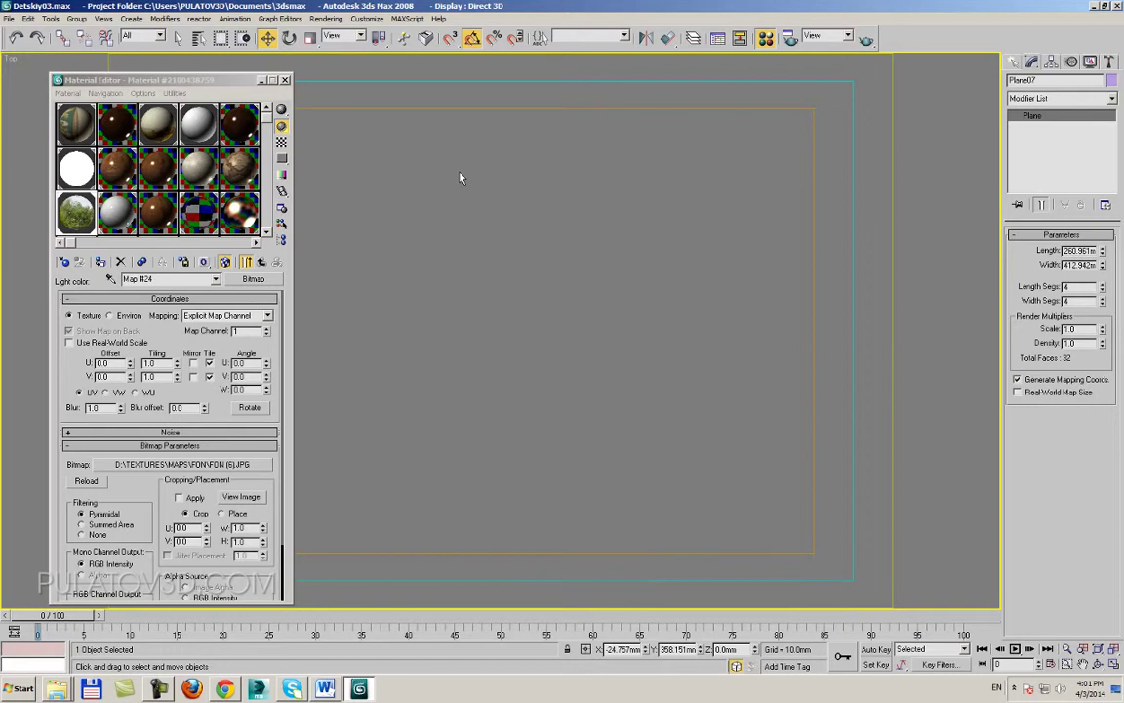
{"action": "scroll", "coordinate": [501, 327], "scroll_direction": "down", "scroll_amount": 3}
{"action": "scroll", "coordinate": [500, 327], "scroll_direction": "down", "scroll_amount": 3}
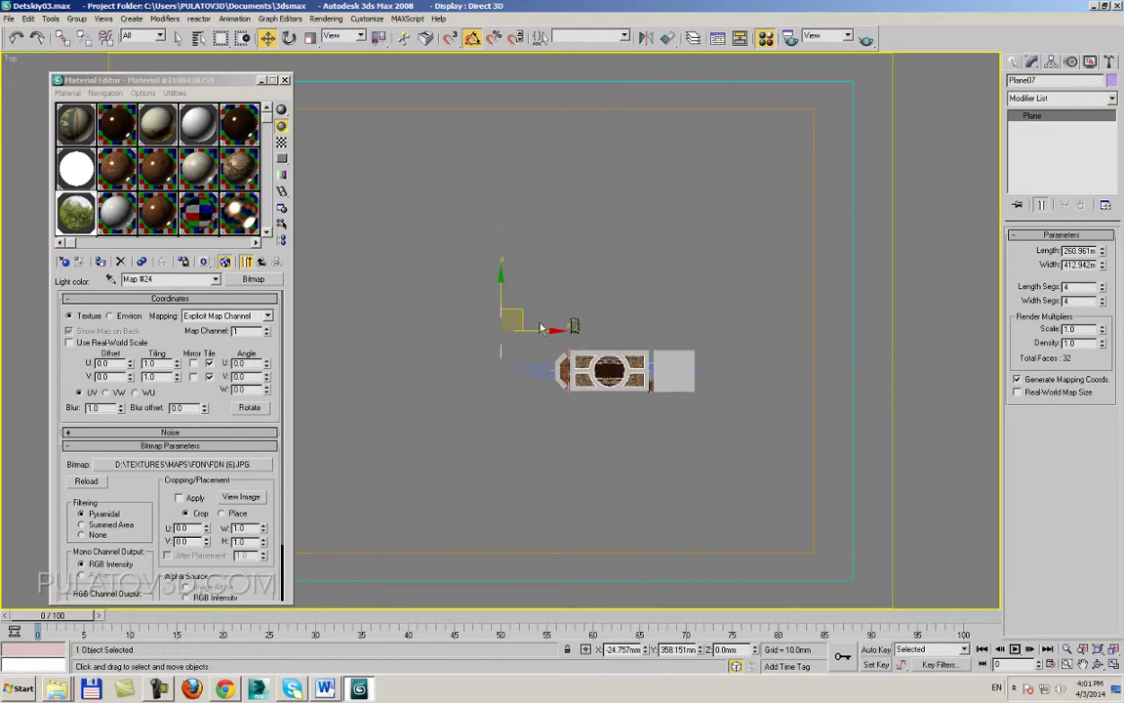
{"action": "scroll", "coordinate": [542, 327], "scroll_direction": "up", "scroll_amount": 1}
{"action": "scroll", "coordinate": [542, 328], "scroll_direction": "up", "scroll_amount": 3}
{"action": "scroll", "coordinate": [542, 327], "scroll_direction": "up", "scroll_amount": 2}
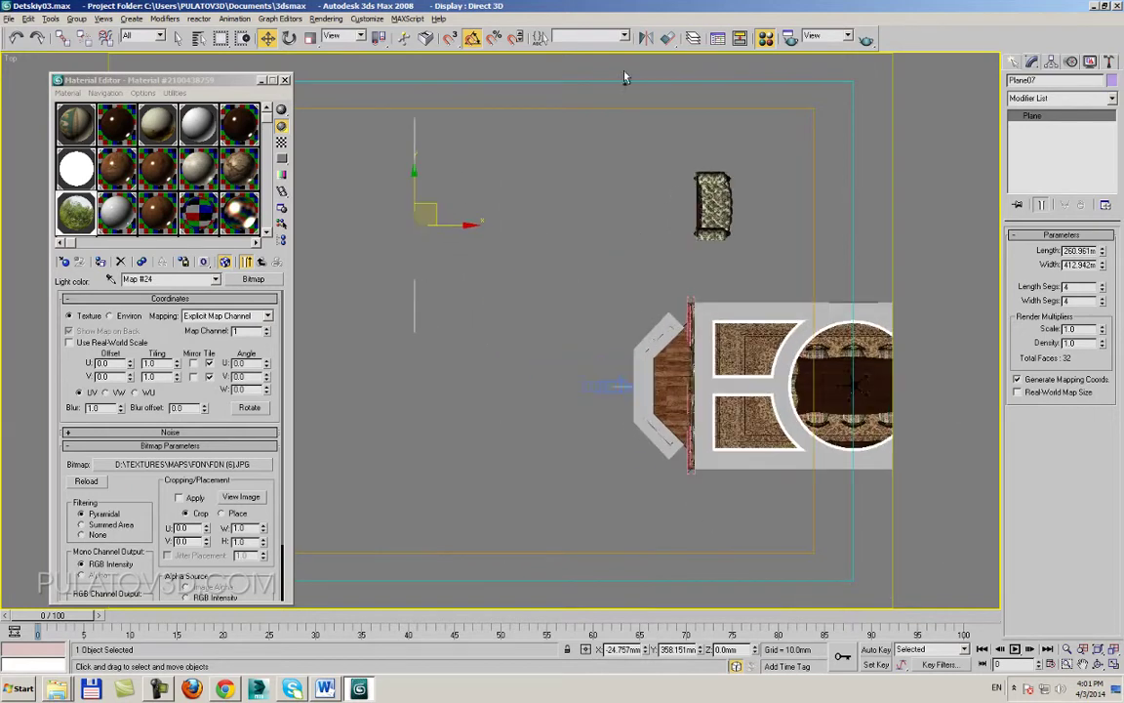
{"action": "left_click", "coordinate": [666, 37]}
{"action": "left_click", "coordinate": [752, 289]}
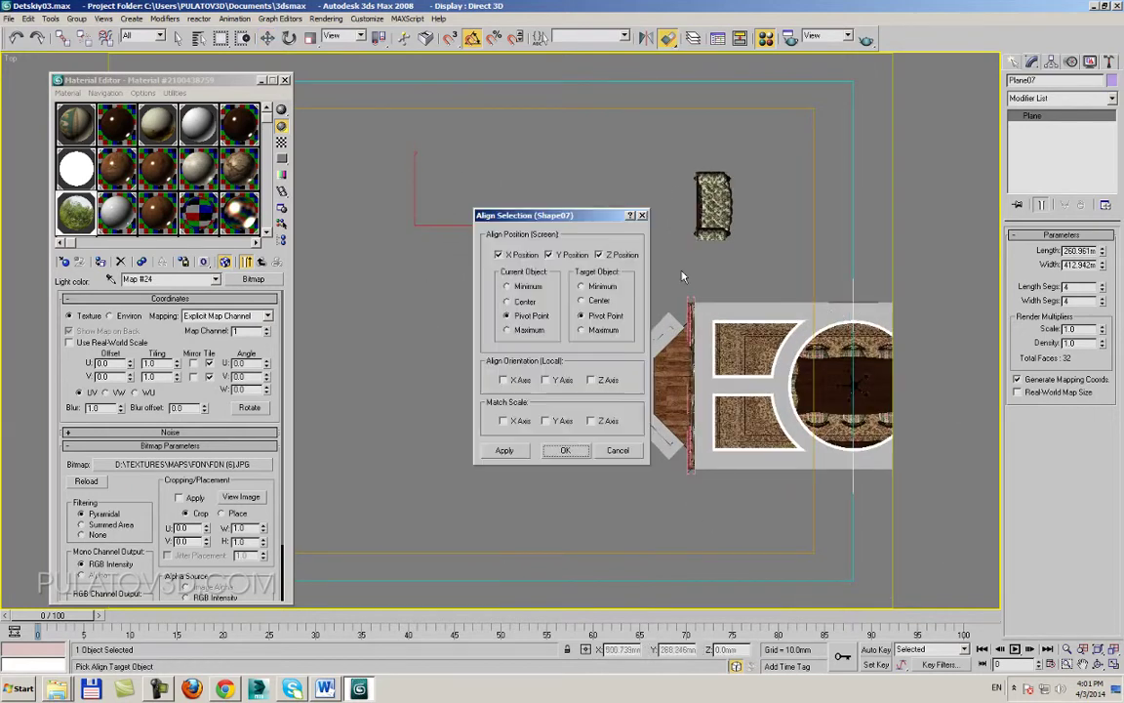
{"action": "left_click", "coordinate": [583, 299]}
{"action": "left_click", "coordinate": [598, 255]}
{"action": "left_click", "coordinate": [572, 256]}
{"action": "left_click", "coordinate": [522, 256]}
{"action": "left_click", "coordinate": [560, 255]}
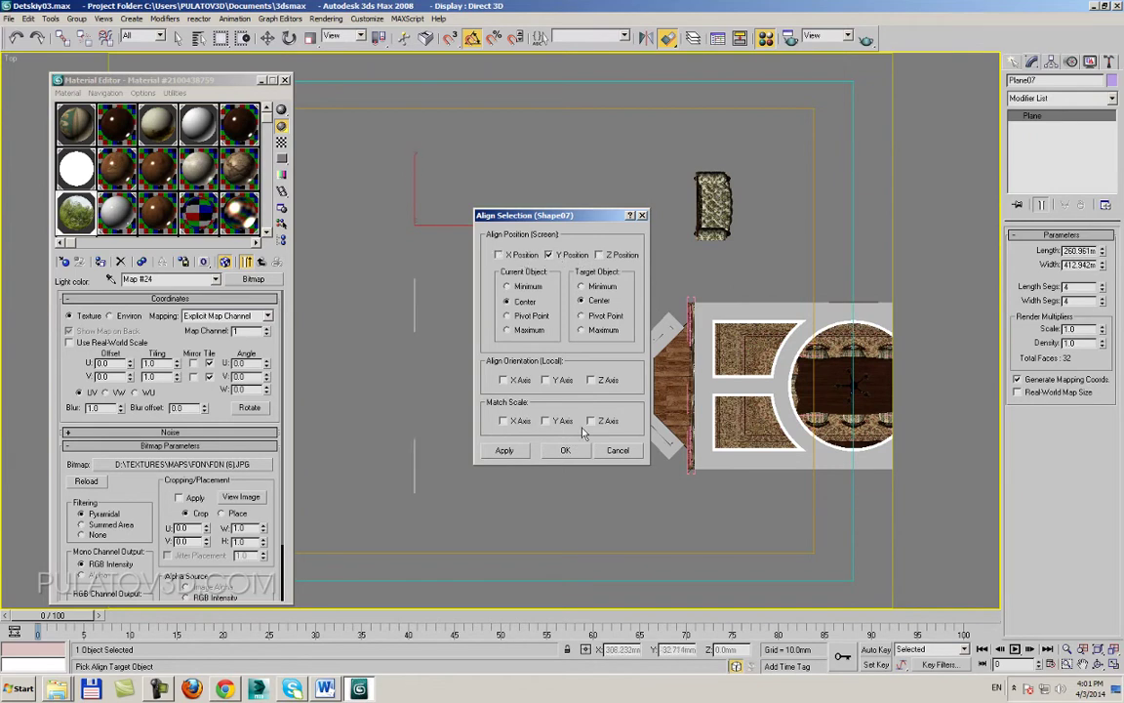
{"action": "left_click", "coordinate": [565, 450]}
Move the plane along X to just outside the window and check it in perspective.
{"action": "left_click_drag", "start_coordinate": [455, 388], "coordinate": [596, 393]}
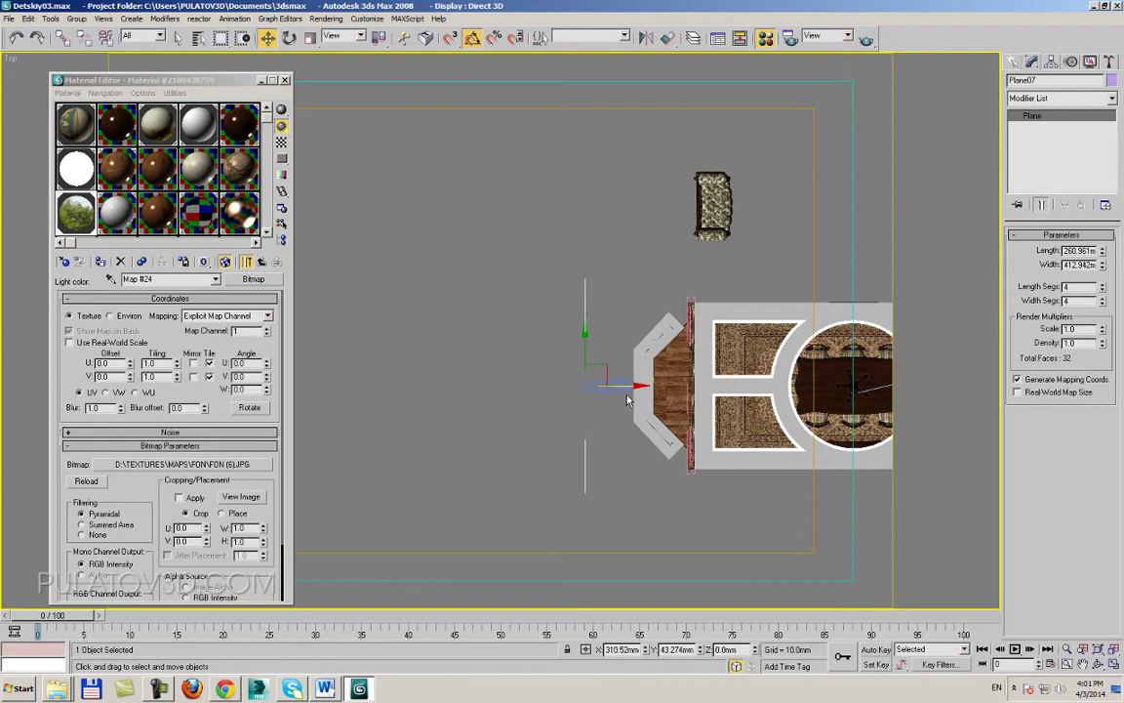
{"action": "key", "text": "p"}
{"action": "scroll", "coordinate": [610, 393], "scroll_direction": "up", "scroll_amount": 3}
{"action": "mouse_move", "coordinate": [610, 394]}
{"action": "middle_mouse_down", "text": "alt"}
{"action": "mouse_move", "coordinate": [570, 278]}
{"action": "mouse_move", "coordinate": [558, 281]}
{"action": "mouse_move", "coordinate": [605, 345]}
{"action": "mouse_move", "coordinate": [577, 274]}
{"action": "middle_mouse_up", "text": "alt"}
View the dining room through Camera03 with the Material Editor minimized.
{"action": "key", "text": "c"}
{"action": "double_click", "coordinate": [556, 264]}
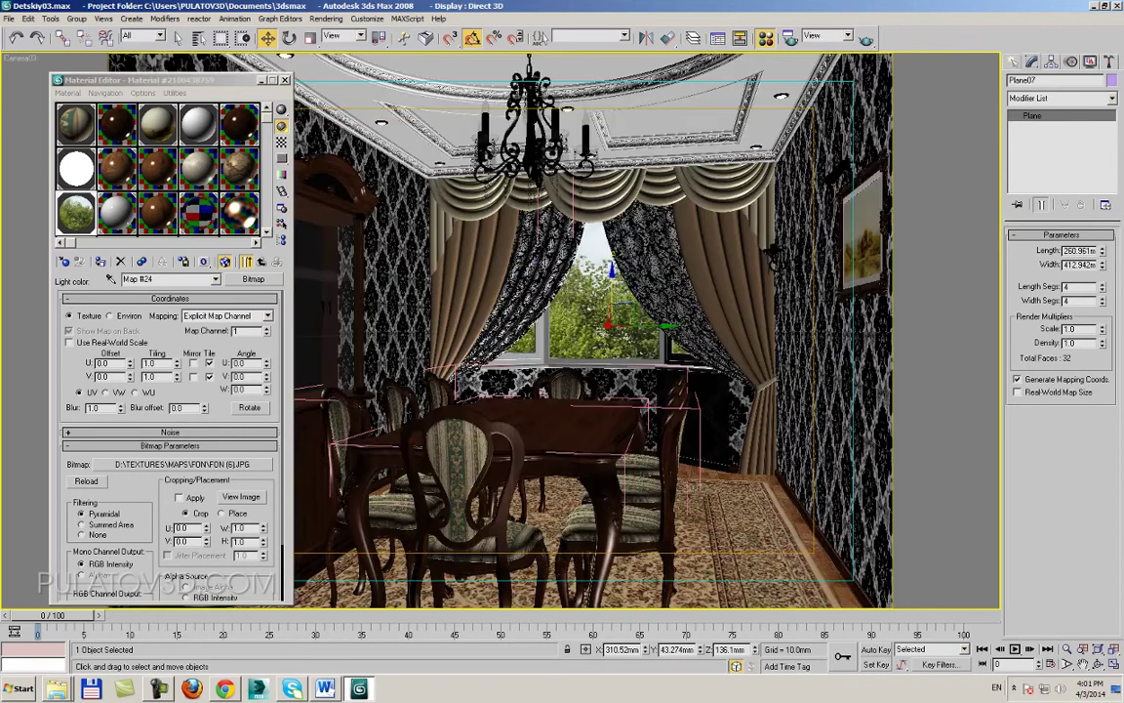
{"action": "left_click", "coordinate": [261, 80]}
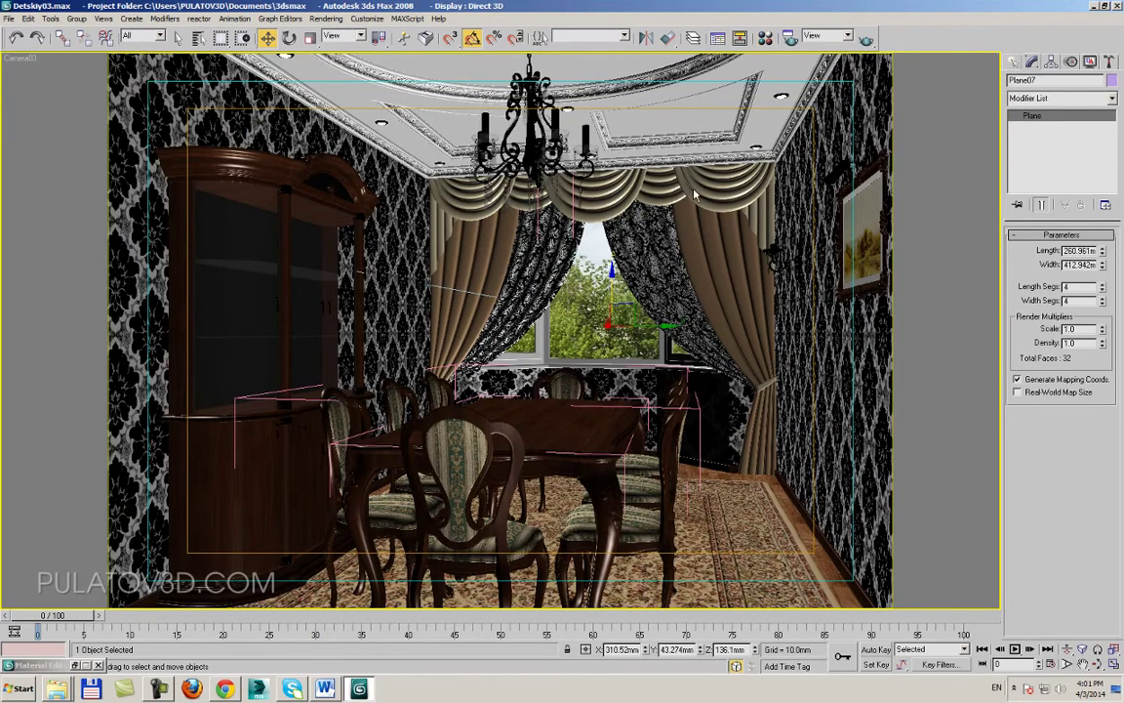
Lengthen the photo plane to about 270.374 and raise it behind the window opening.
{"action": "left_click", "coordinate": [310, 38]}
{"action": "mouse_move", "coordinate": [1103, 251]}
{"action": "left_mouse_down"}
{"action": "mouse_move", "coordinate": [1112, 265]}
{"action": "mouse_move", "coordinate": [1109, 248]}
{"action": "left_mouse_up"}
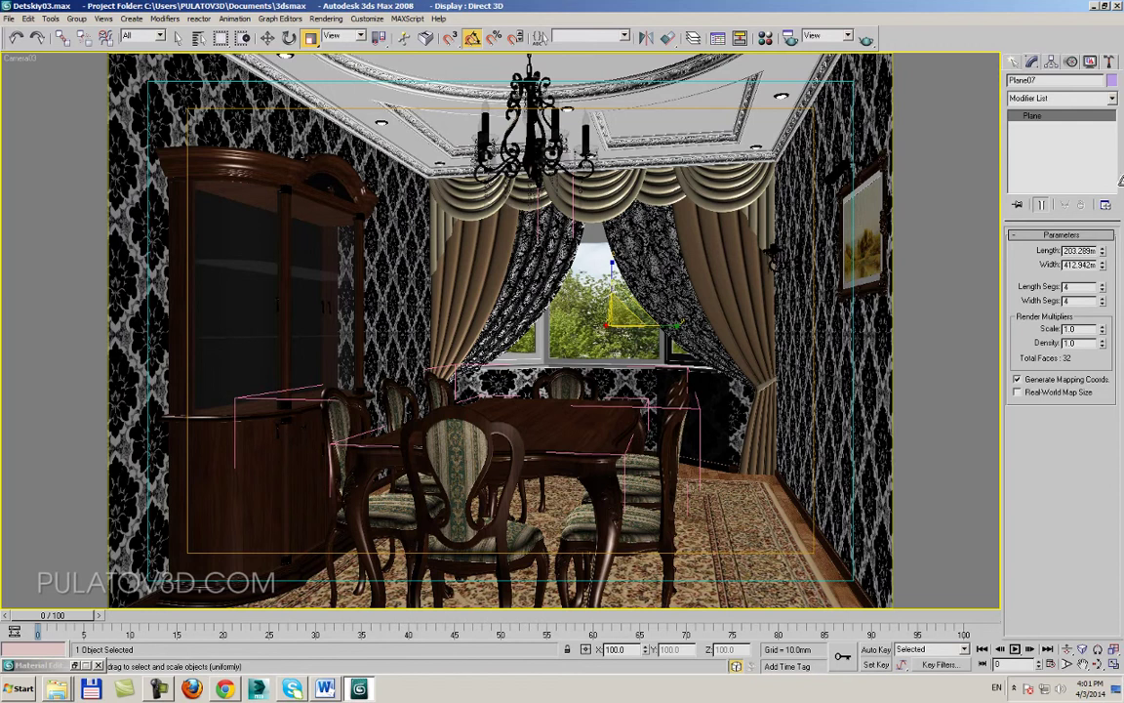
{"action": "mouse_move", "coordinate": [1104, 252]}
{"action": "left_mouse_down"}
{"action": "mouse_move", "coordinate": [1106, 229]}
{"action": "mouse_move", "coordinate": [499, 153]}
{"action": "left_mouse_up"}
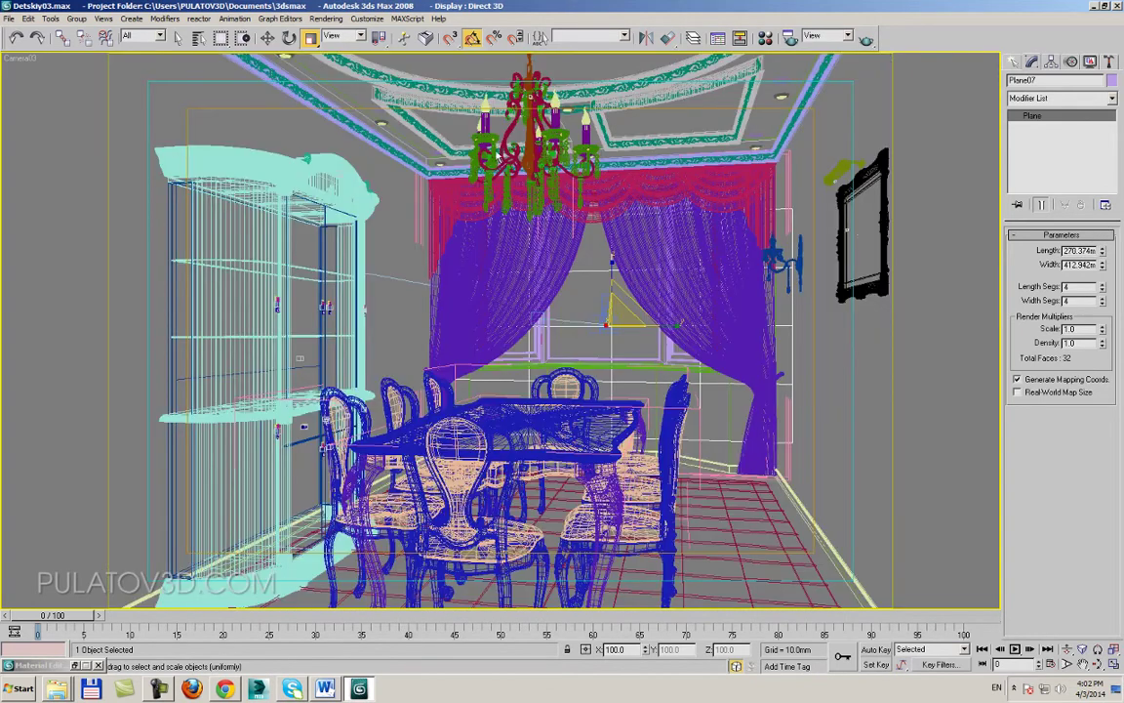
{"action": "left_click", "coordinate": [267, 37]}
{"action": "mouse_move", "coordinate": [616, 290]}
{"action": "left_mouse_down"}
{"action": "mouse_move", "coordinate": [615, 269]}
{"action": "mouse_move", "coordinate": [592, 322]}
{"action": "mouse_move", "coordinate": [621, 322]}
{"action": "left_mouse_up"}
Set the plane's Length Segs to 1 and increase its Width Segs for bending.
{"action": "key", "text": "t"}
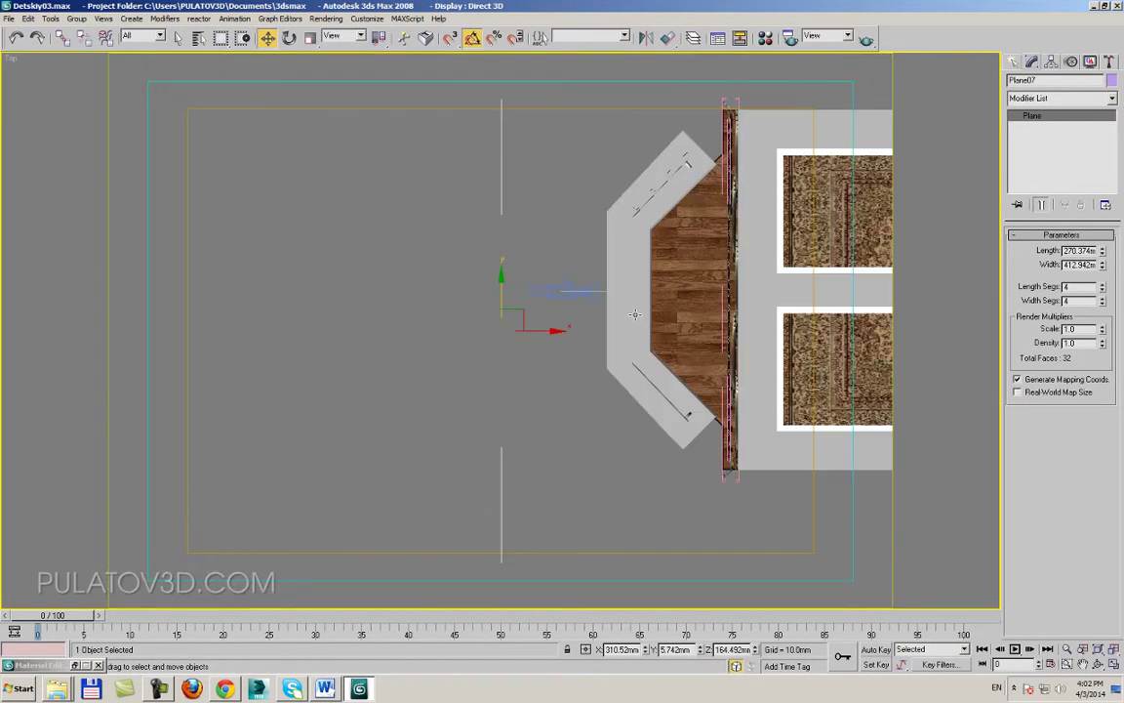
{"action": "key", "text": "p"}
{"action": "middle_click_drag", "start_coordinate": [465, 293], "coordinate": [519, 310], "text": "alt"}
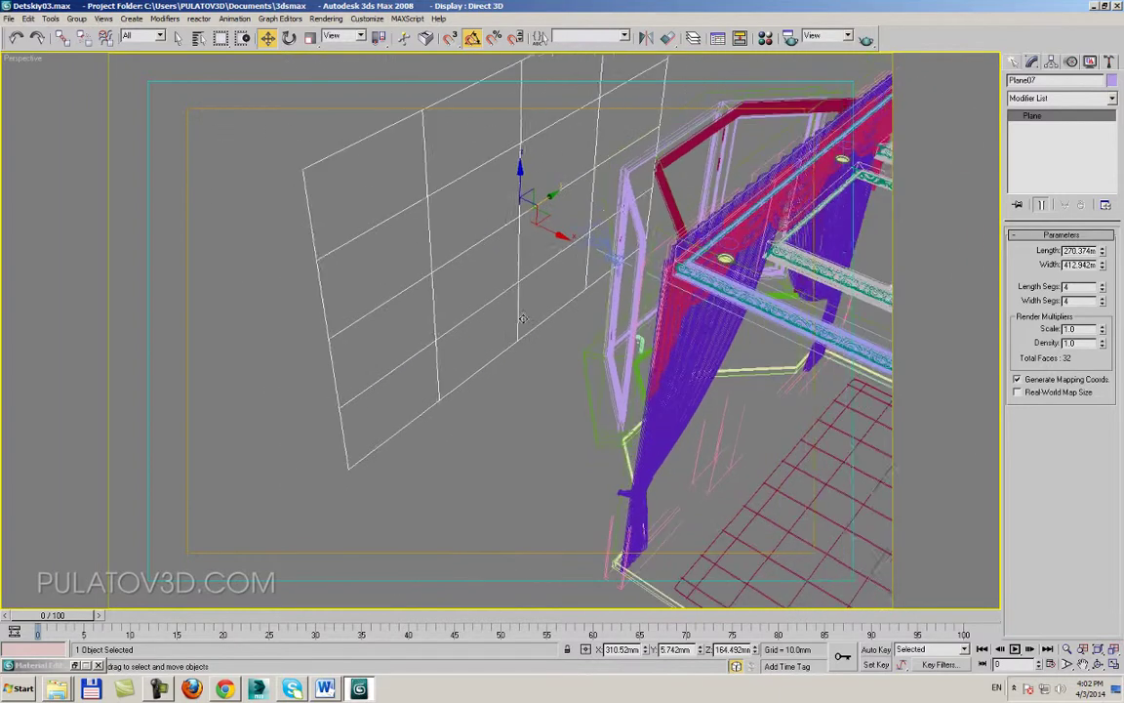
{"action": "left_click_drag", "start_coordinate": [1102, 289], "coordinate": [1121, 362]}
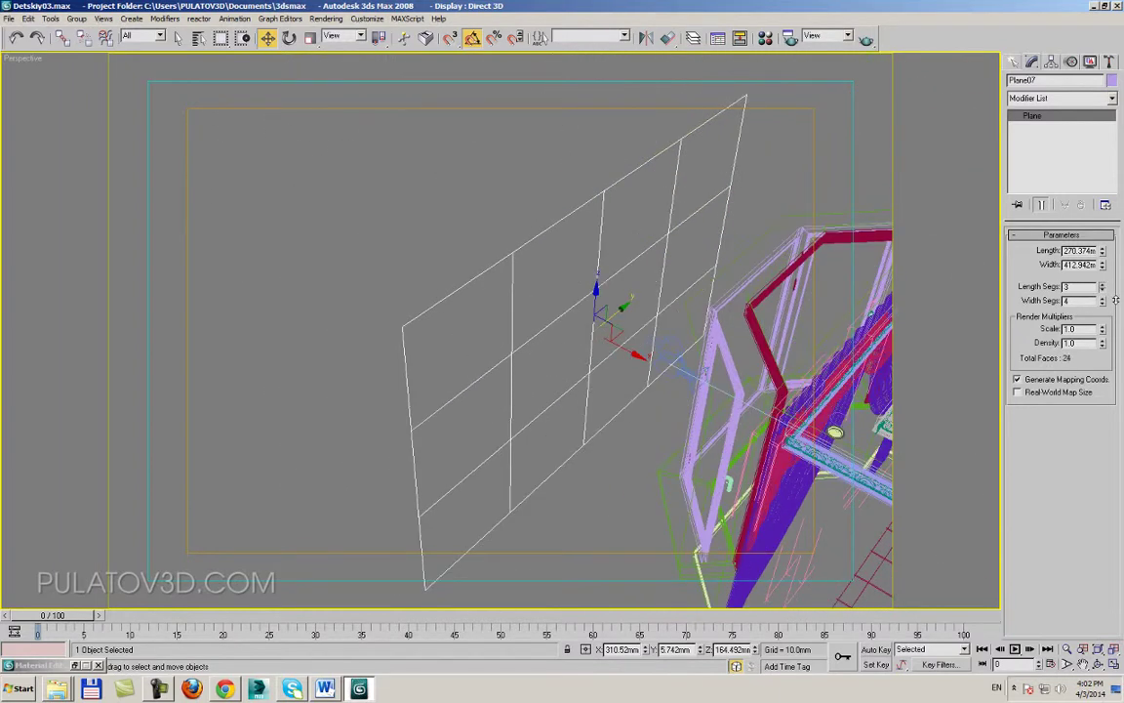
{"action": "left_click_drag", "start_coordinate": [1102, 300], "coordinate": [1101, 253]}
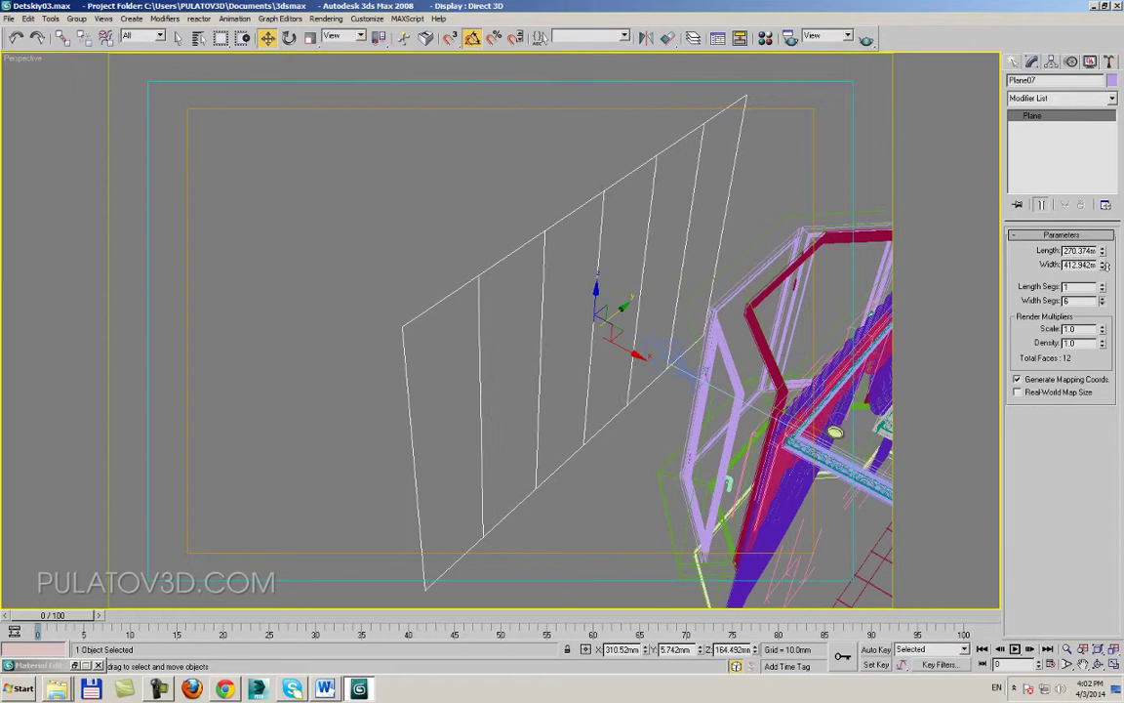
Add a Bend modifier on the X axis with angle -64, then view through the camera.
{"action": "left_click", "coordinate": [1035, 98]}
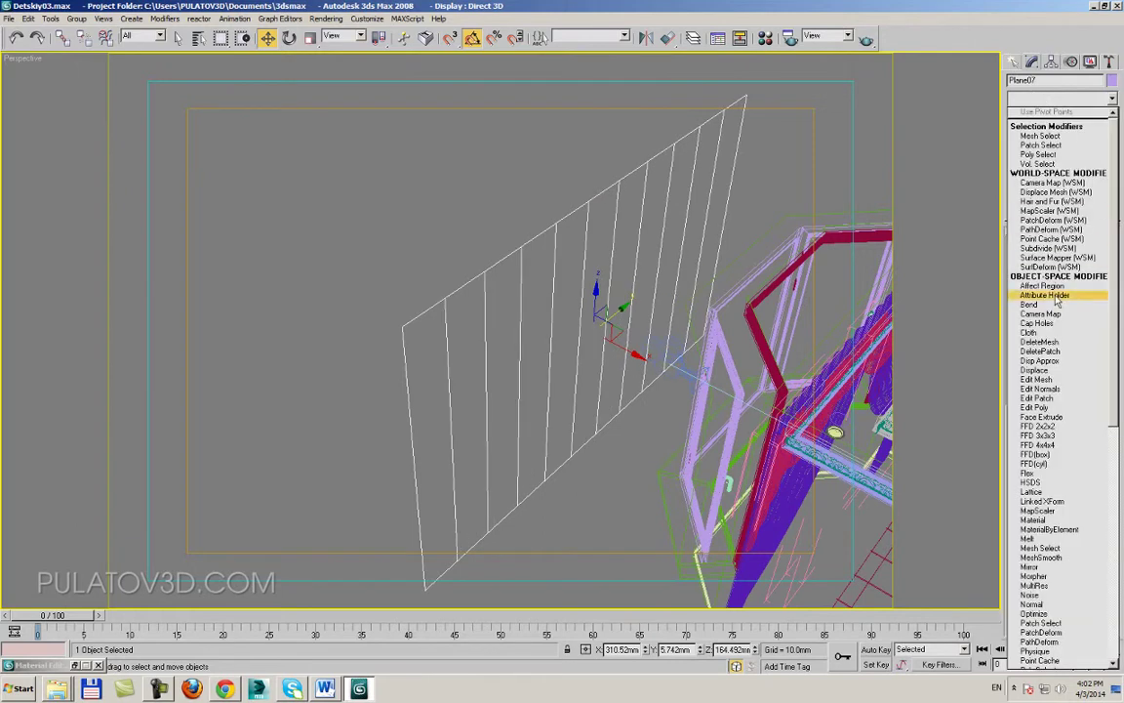
{"action": "left_click", "coordinate": [952, 272]}
{"action": "left_click_drag", "start_coordinate": [1097, 261], "coordinate": [1098, 234]}
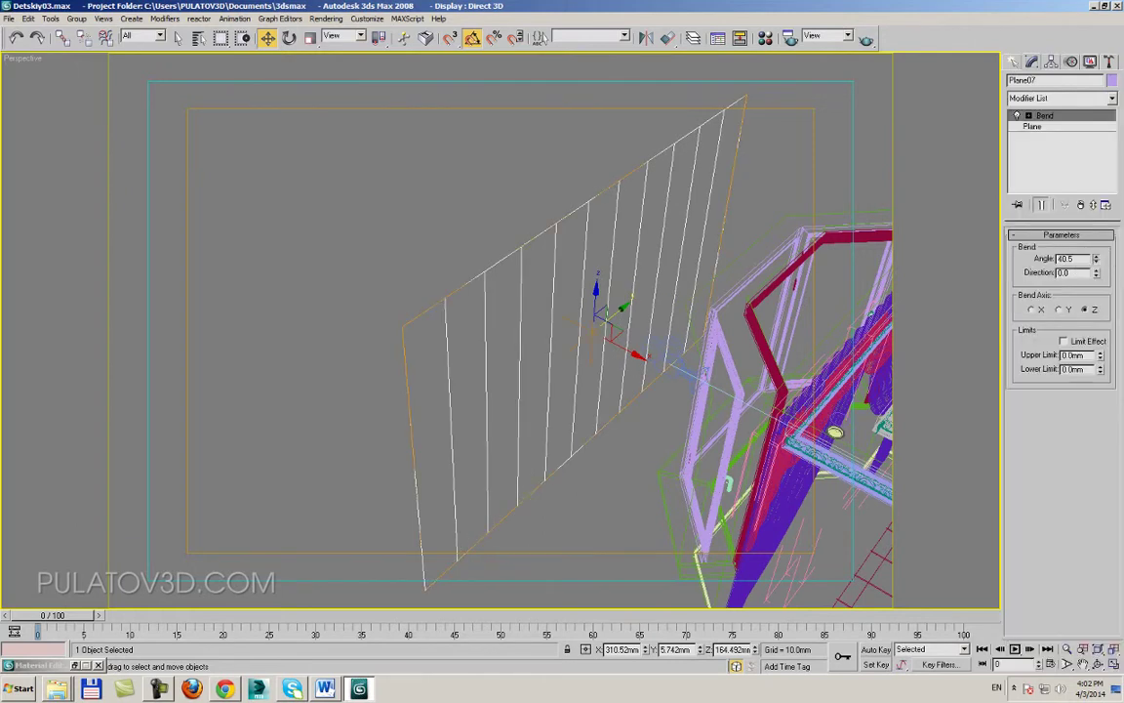
{"action": "left_click", "coordinate": [1061, 309]}
{"action": "left_click", "coordinate": [1053, 309]}
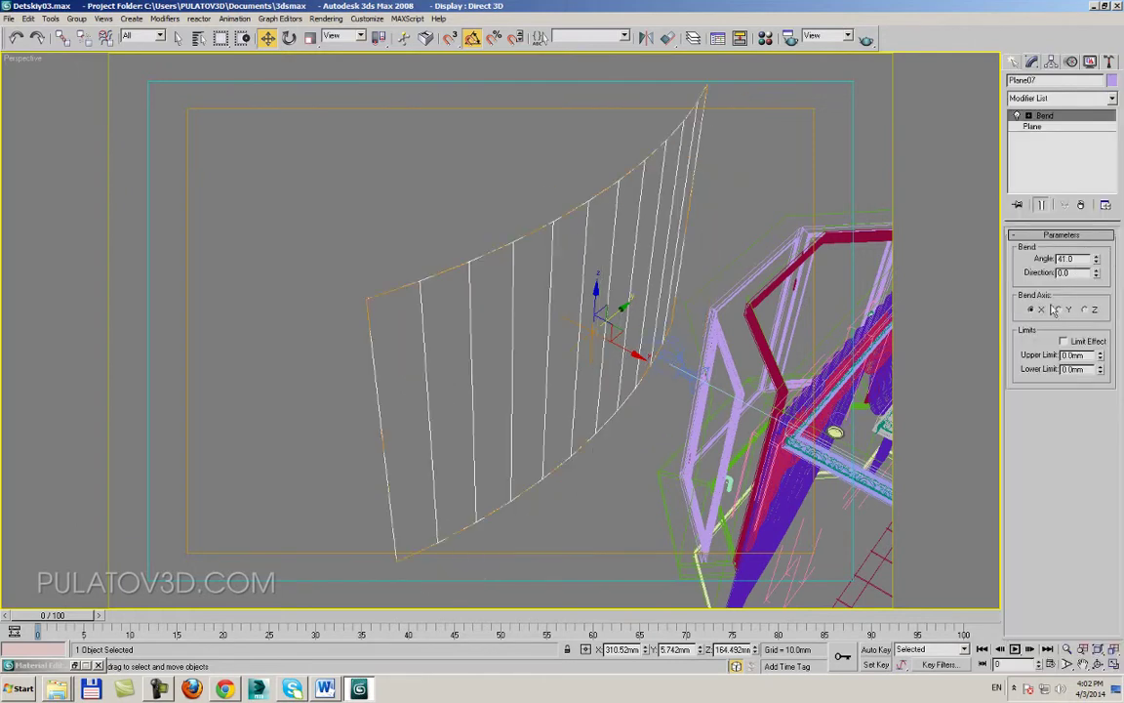
{"action": "left_click_drag", "start_coordinate": [1097, 260], "coordinate": [1097, 322]}
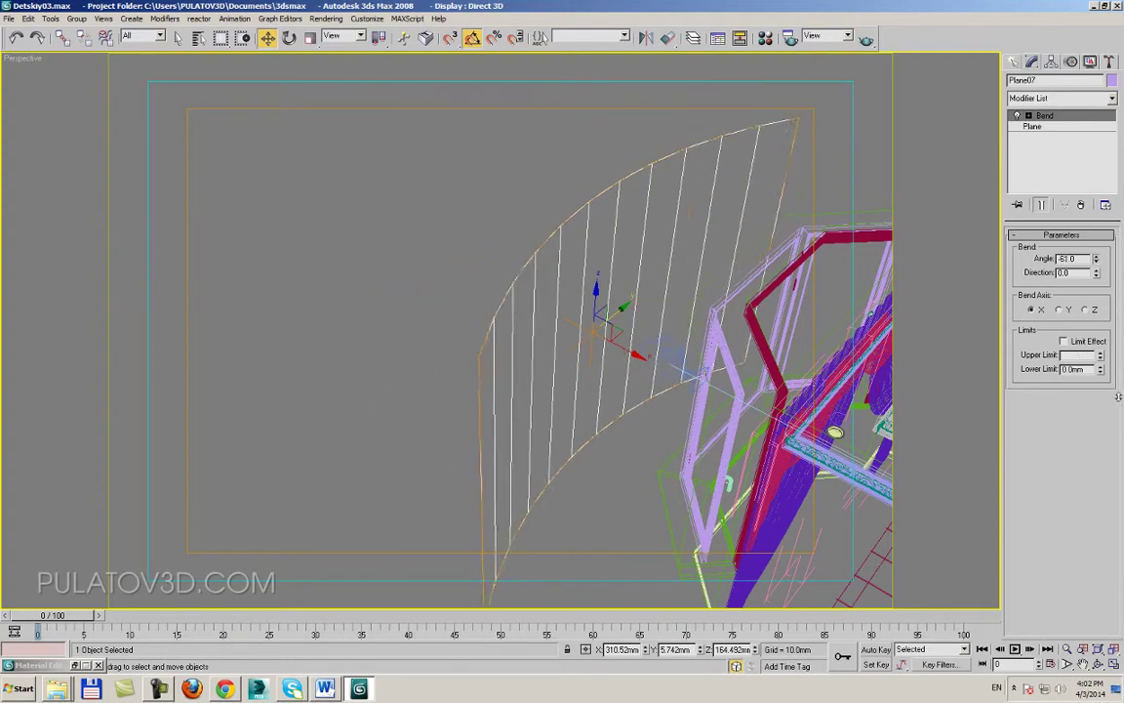
{"action": "mouse_move", "coordinate": [605, 345]}
{"action": "middle_mouse_down", "text": "alt"}
{"action": "mouse_move", "coordinate": [679, 345]}
{"action": "mouse_move", "coordinate": [524, 397]}
{"action": "mouse_move", "coordinate": [487, 316]}
{"action": "mouse_move", "coordinate": [517, 329]}
{"action": "middle_mouse_up", "text": "alt"}
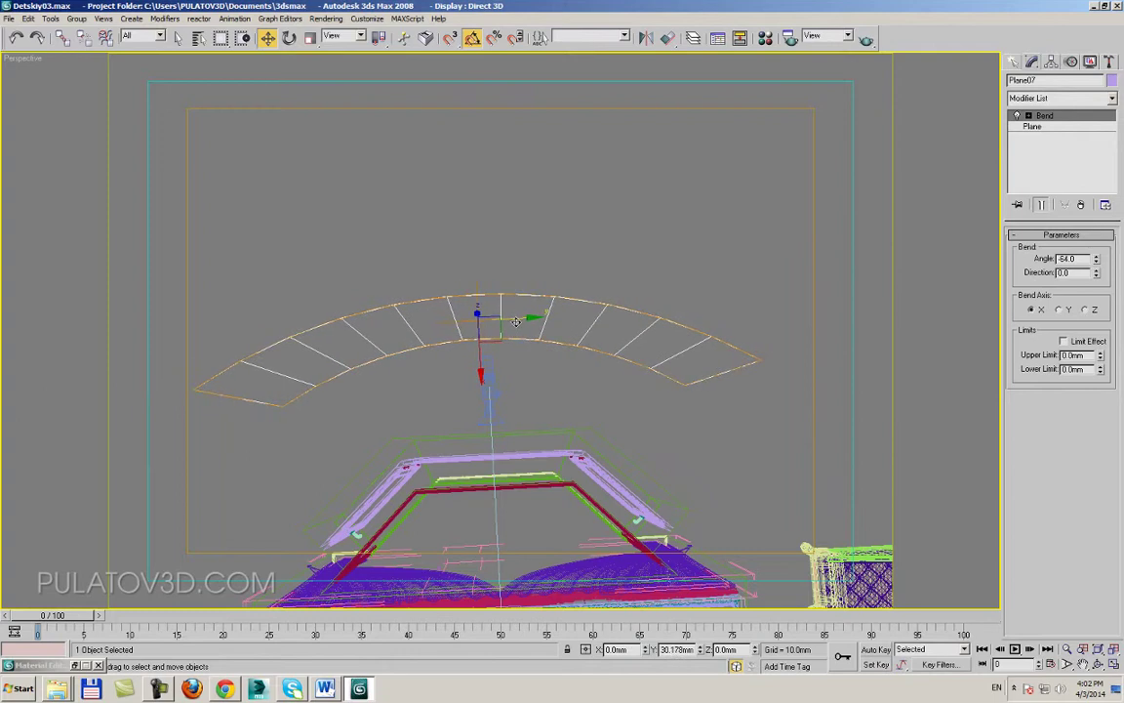
{"action": "key", "text": "c"}
{"action": "double_click", "coordinate": [517, 244]}
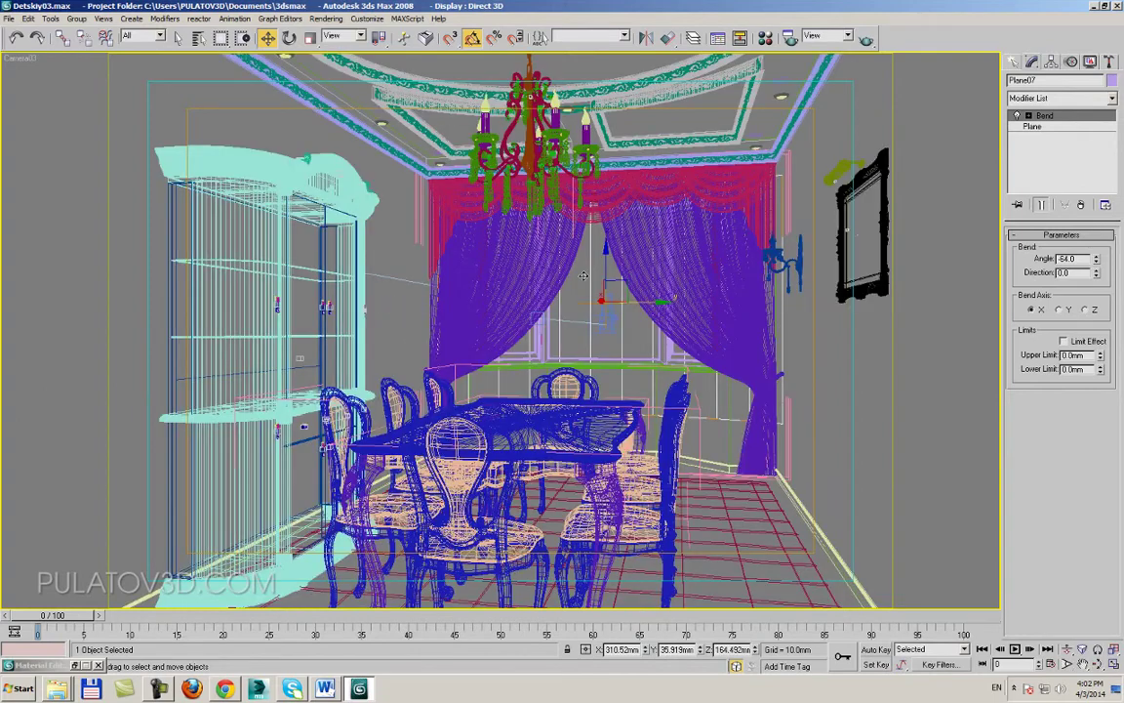
Orbit in perspective to inspect the bent backdrop, then return to Camera03 and restore the Material Editor.
{"action": "key", "text": "F3"}
{"action": "key", "text": "p"}
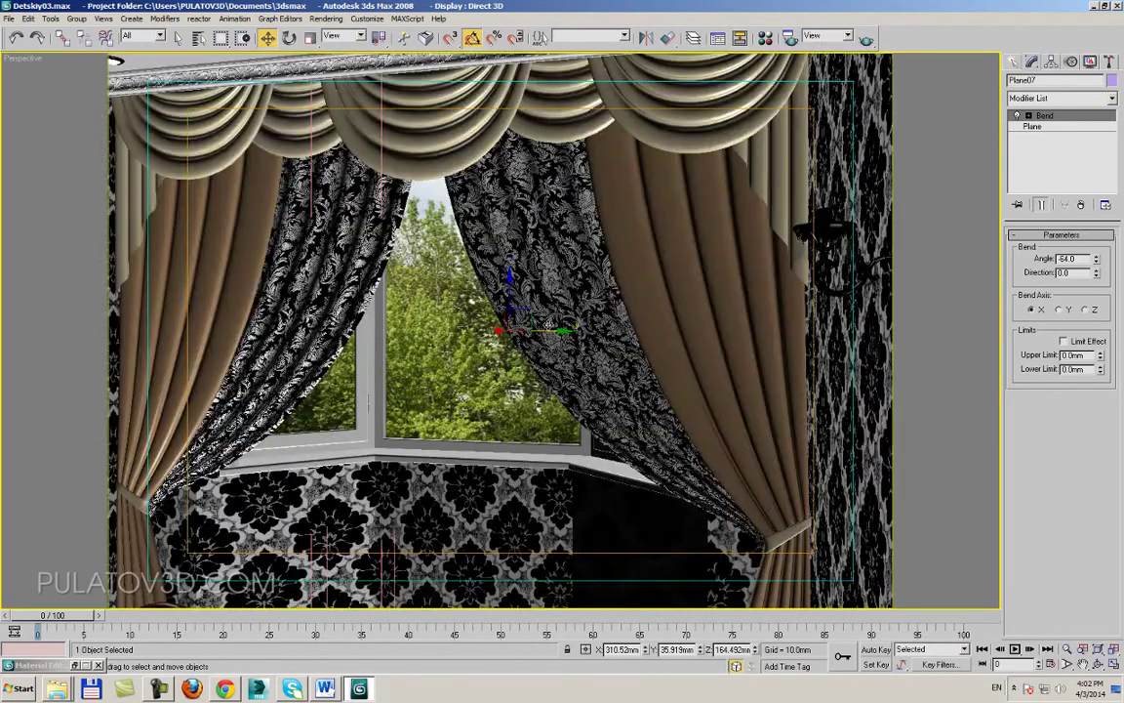
{"action": "mouse_move", "coordinate": [549, 324]}
{"action": "middle_mouse_down", "text": "alt"}
{"action": "mouse_move", "coordinate": [681, 325]}
{"action": "mouse_move", "coordinate": [461, 315]}
{"action": "mouse_move", "coordinate": [666, 308]}
{"action": "middle_mouse_up", "text": "alt"}
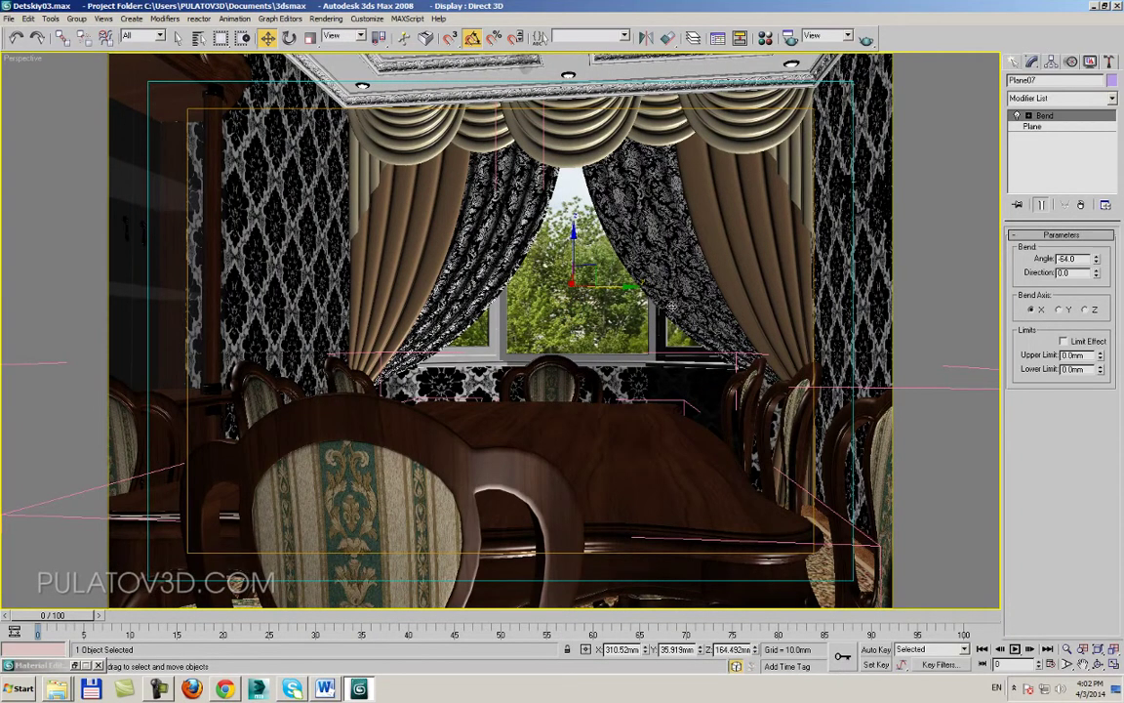
{"action": "mouse_move", "coordinate": [611, 376]}
{"action": "middle_mouse_down", "text": "alt"}
{"action": "mouse_move", "coordinate": [632, 378]}
{"action": "mouse_move", "coordinate": [435, 400]}
{"action": "mouse_move", "coordinate": [570, 383]}
{"action": "mouse_move", "coordinate": [611, 424]}
{"action": "middle_mouse_up", "text": "alt"}
{"action": "key", "text": "c"}
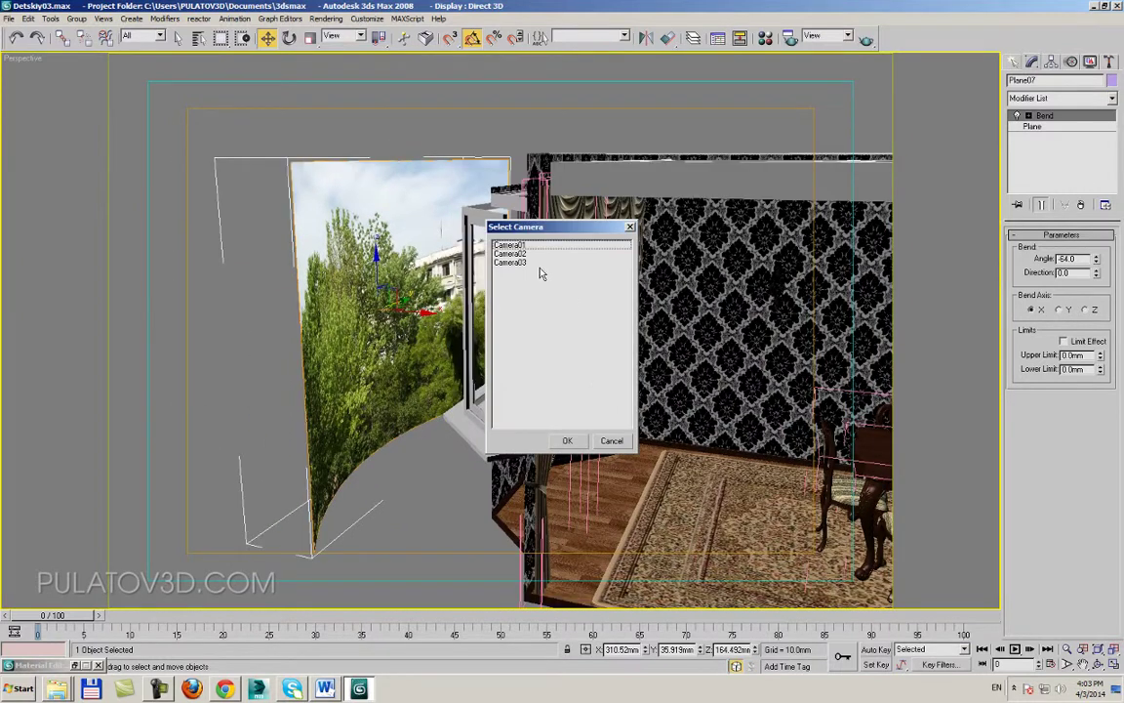
{"action": "double_click", "coordinate": [531, 263]}
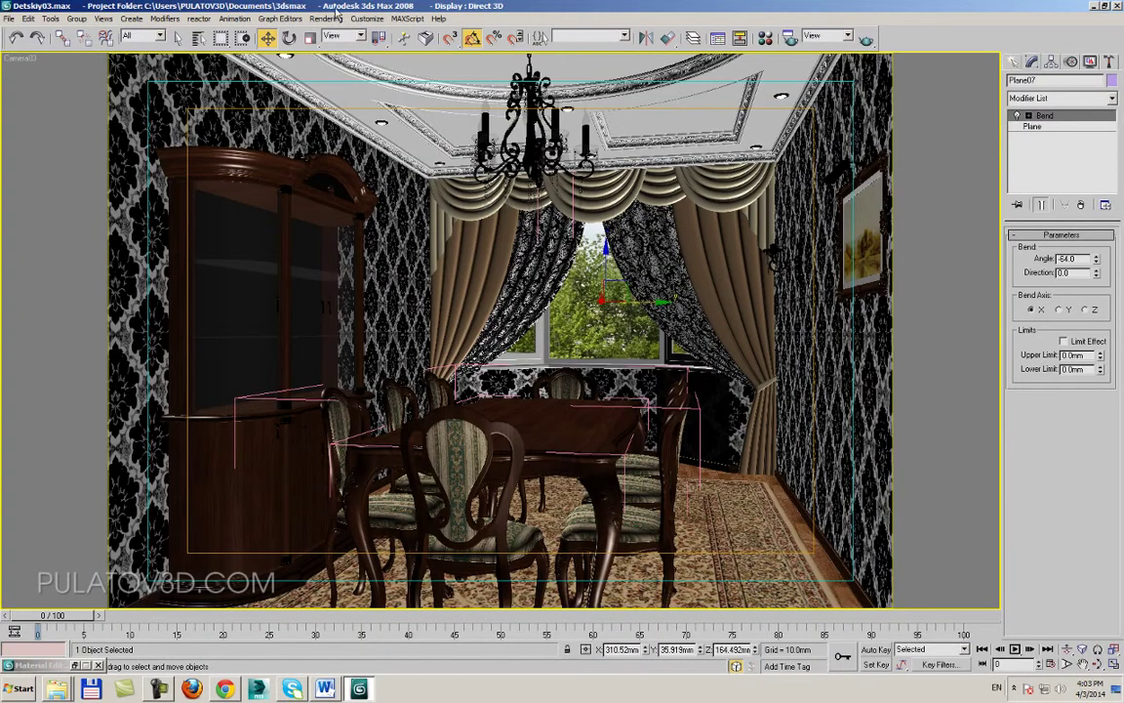
{"action": "key", "text": "m"}
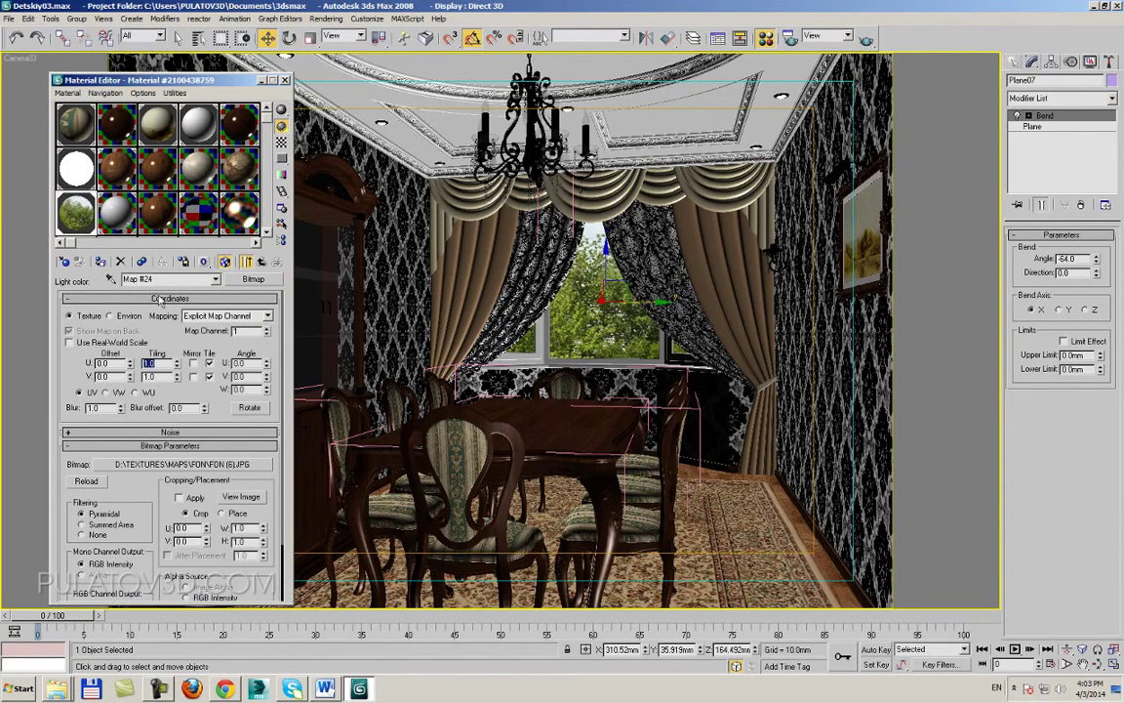
Set the VRayLightMtl Color multiplier to 2 and move the editor window aside.
{"action": "left_click", "coordinate": [262, 262]}
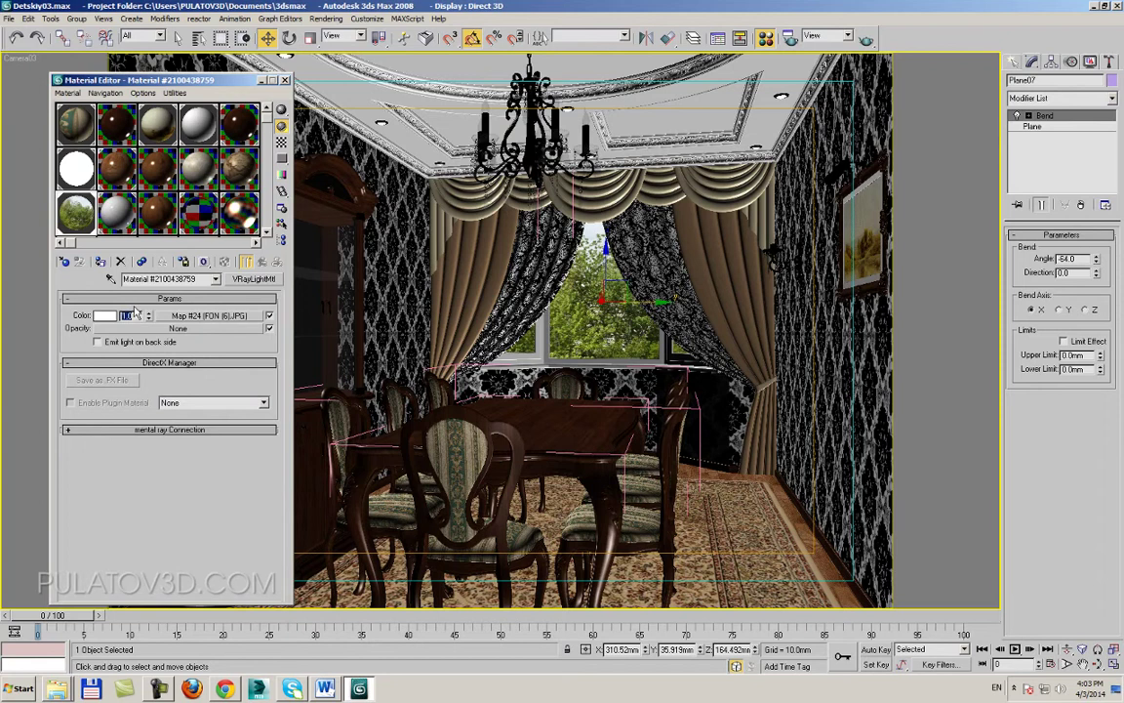
{"action": "type", "text": "2"}
{"action": "key", "text": "Return"}
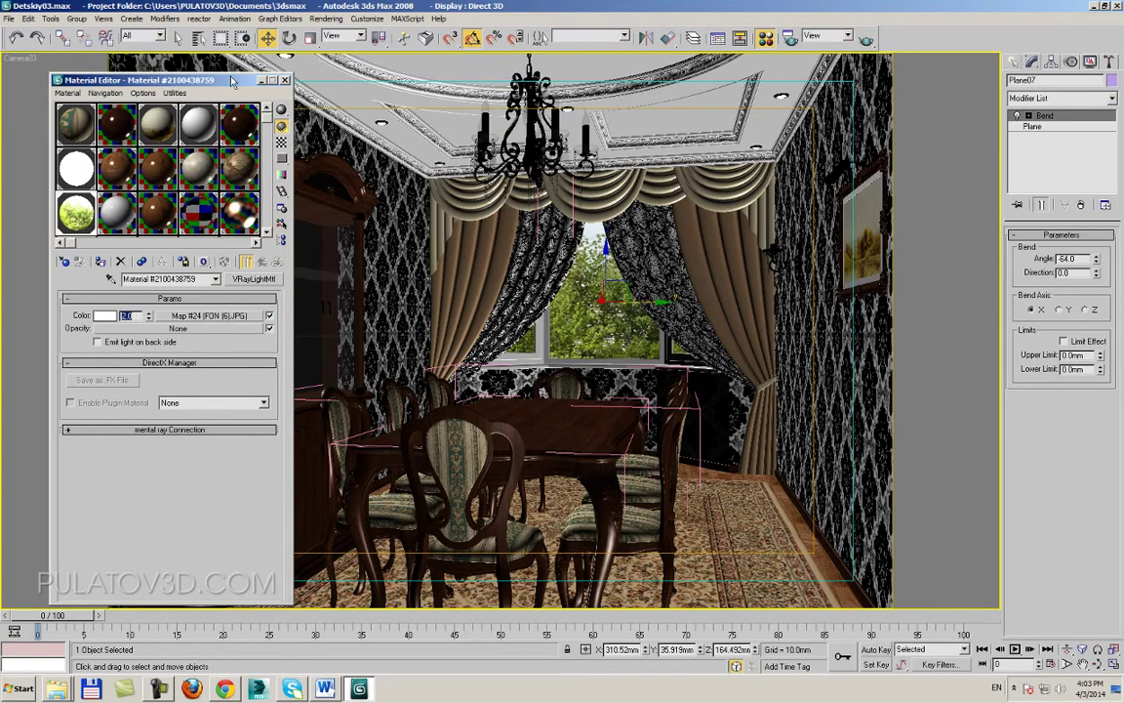
{"action": "left_click_drag", "start_coordinate": [229, 86], "coordinate": [264, 95]}
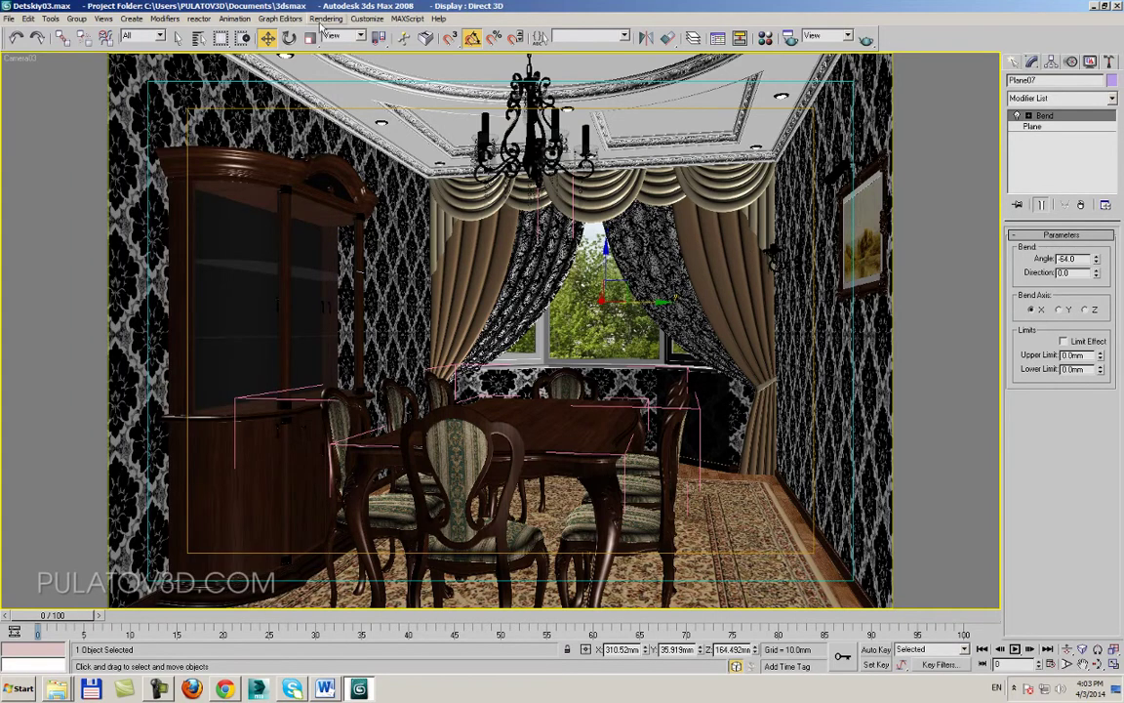
Open Render Scene and keep the Custom 1024 x 724 output size in Common parameters.
{"action": "left_click", "coordinate": [326, 18]}
{"action": "left_click", "coordinate": [478, 230]}
{"action": "key", "text": "F10"}
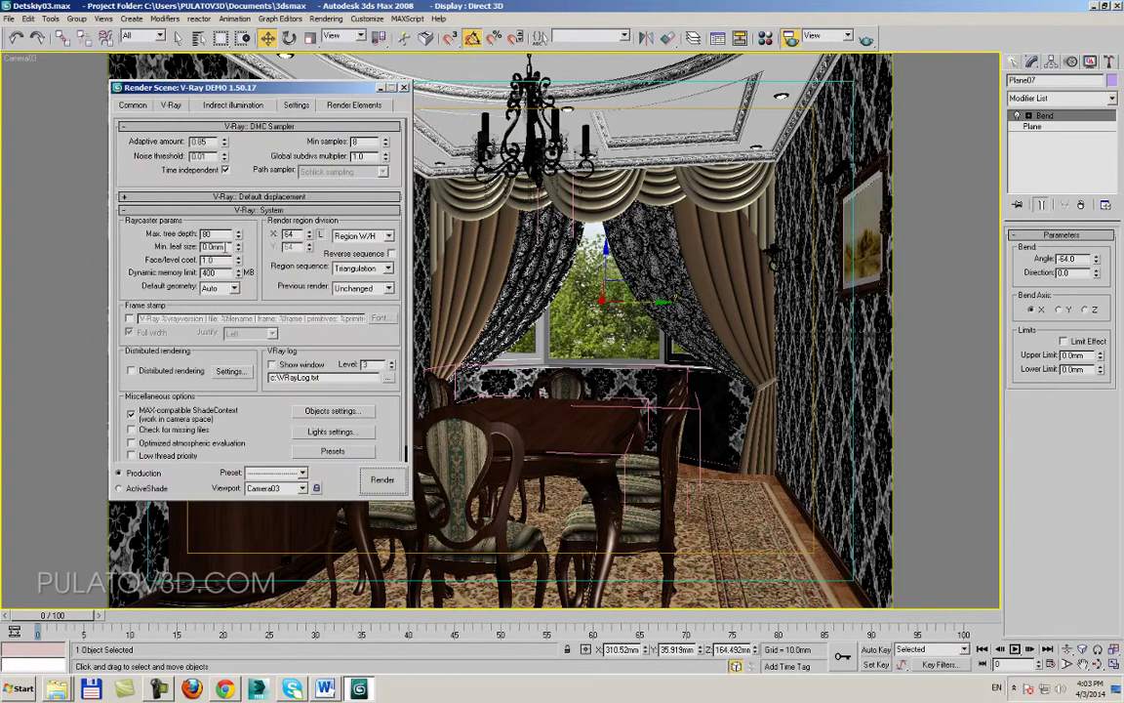
{"action": "left_click", "coordinate": [131, 103]}
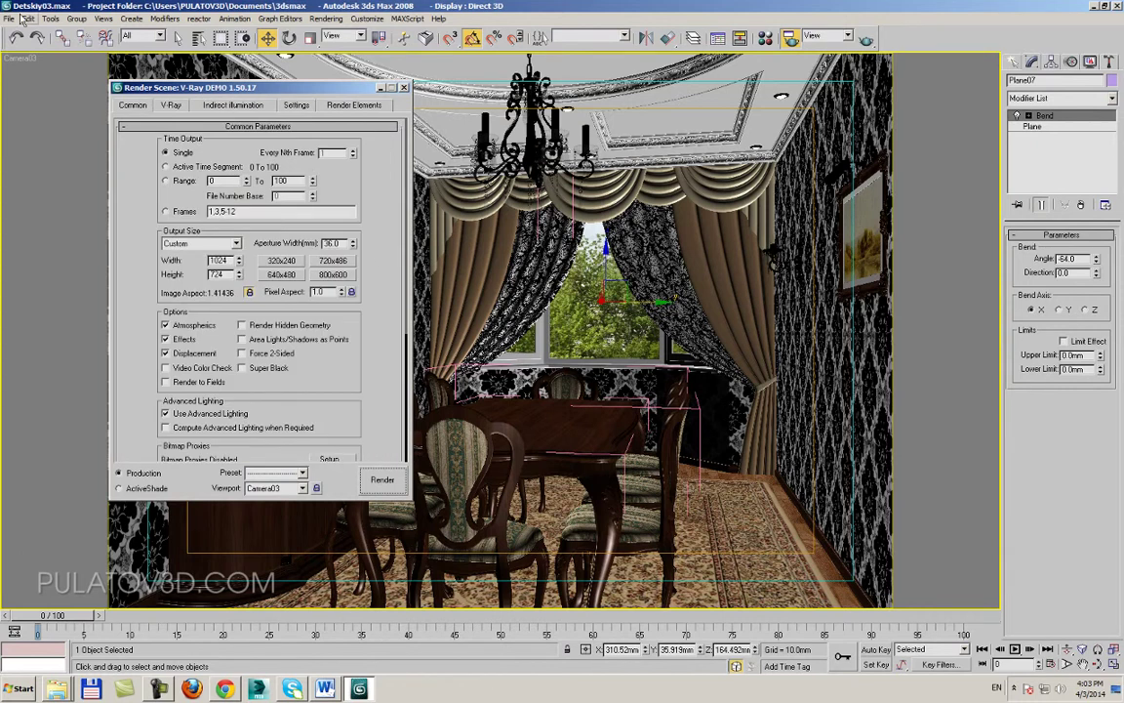
{"action": "left_click", "coordinate": [197, 244]}
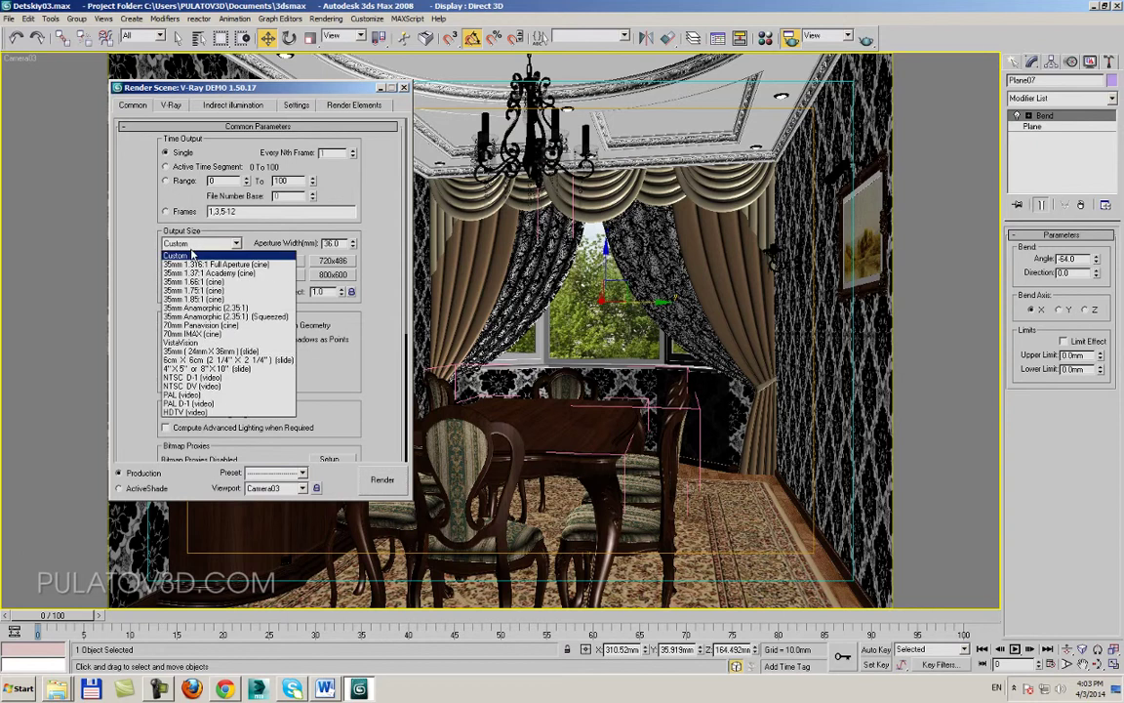
{"action": "left_click", "coordinate": [193, 255]}
Set the render type to Crop, place the region lower in Camera03, then start and abort a test render.
{"action": "left_click", "coordinate": [829, 36]}
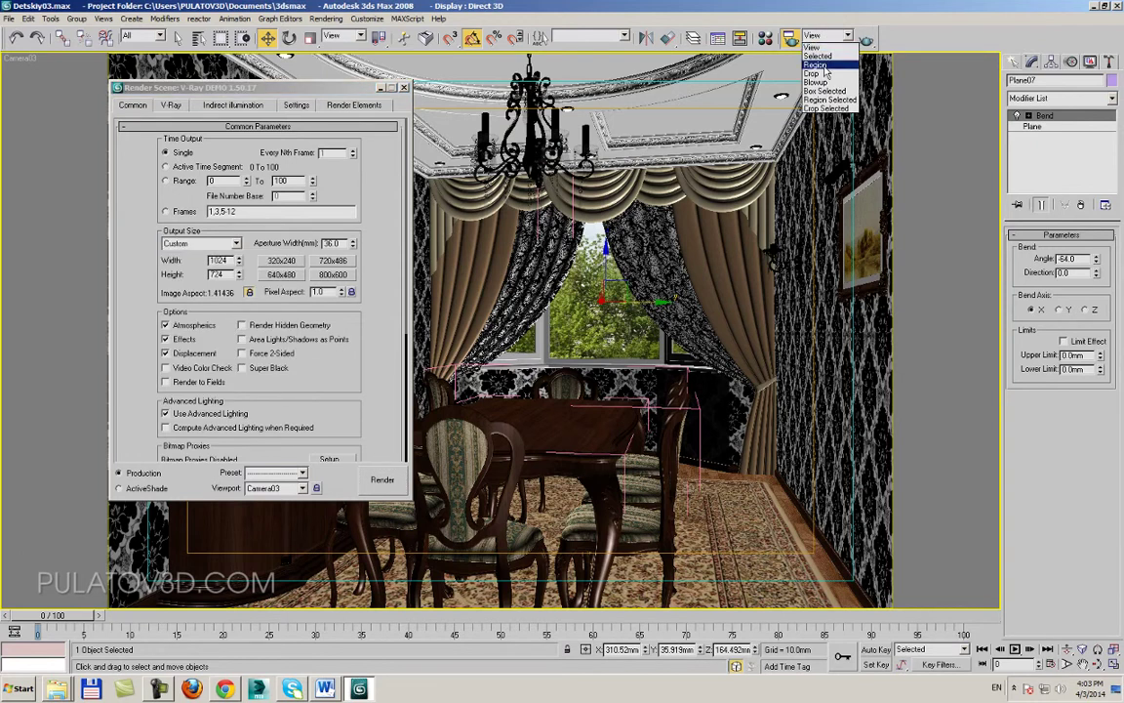
{"action": "left_click", "coordinate": [815, 80]}
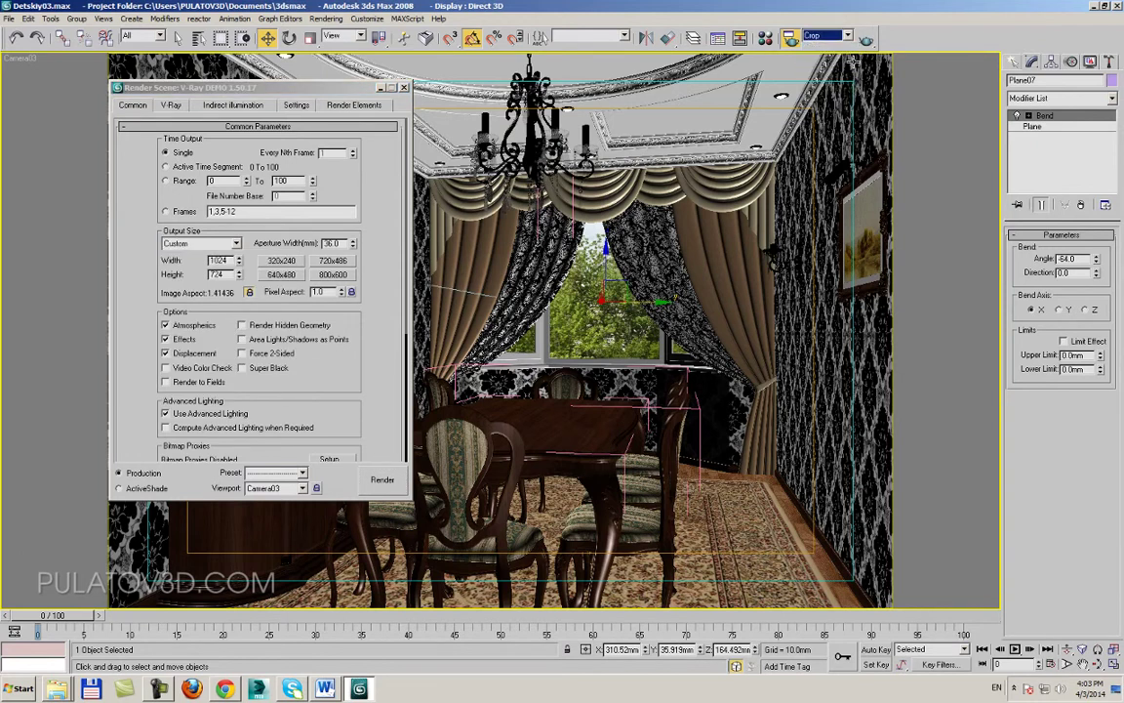
{"action": "left_click", "coordinate": [867, 38]}
{"action": "left_click_drag", "start_coordinate": [697, 116], "coordinate": [712, 274]}
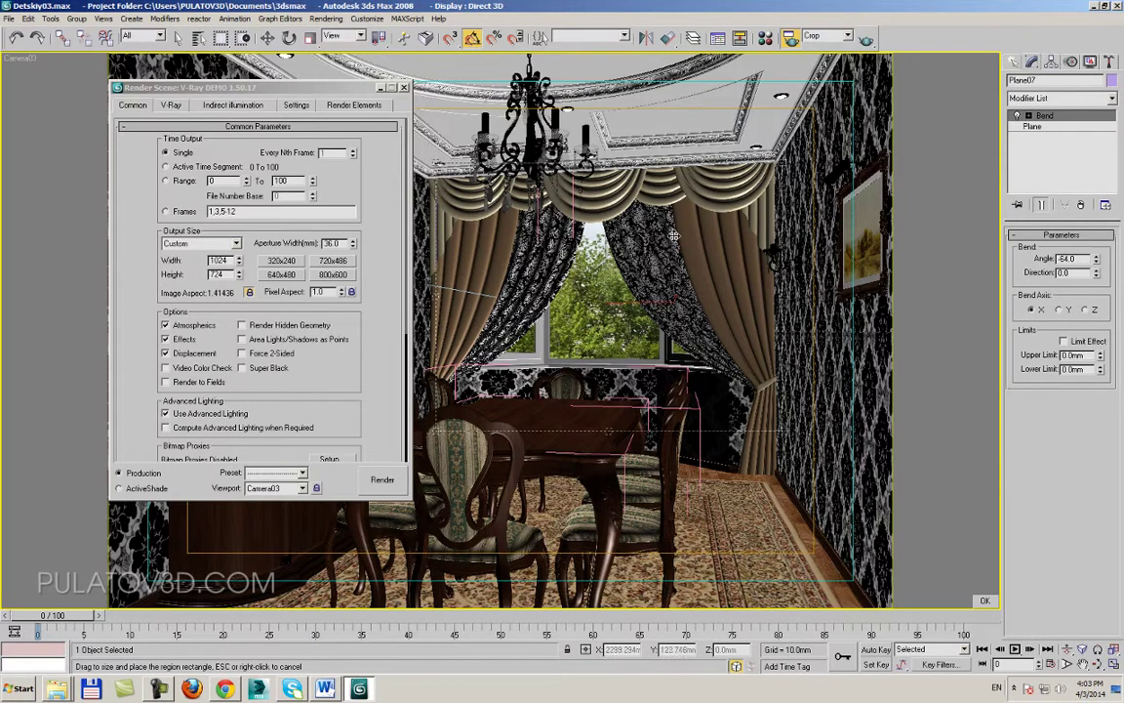
{"action": "left_click", "coordinate": [985, 600]}
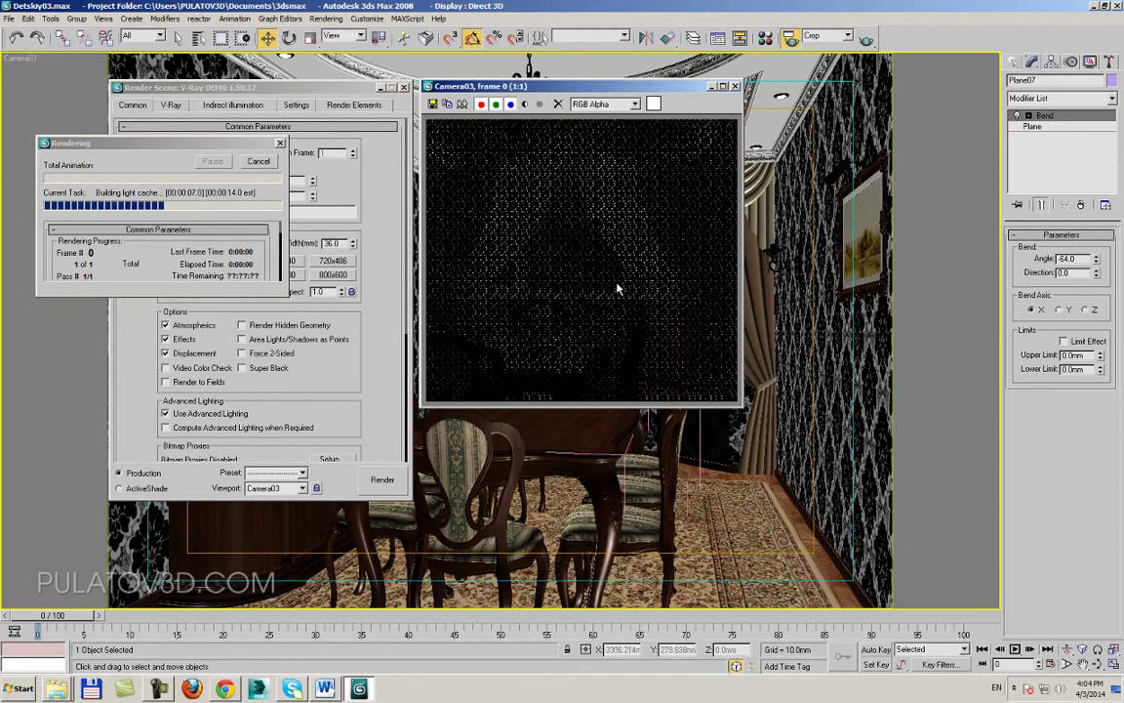
{"action": "key", "text": "Escape"}
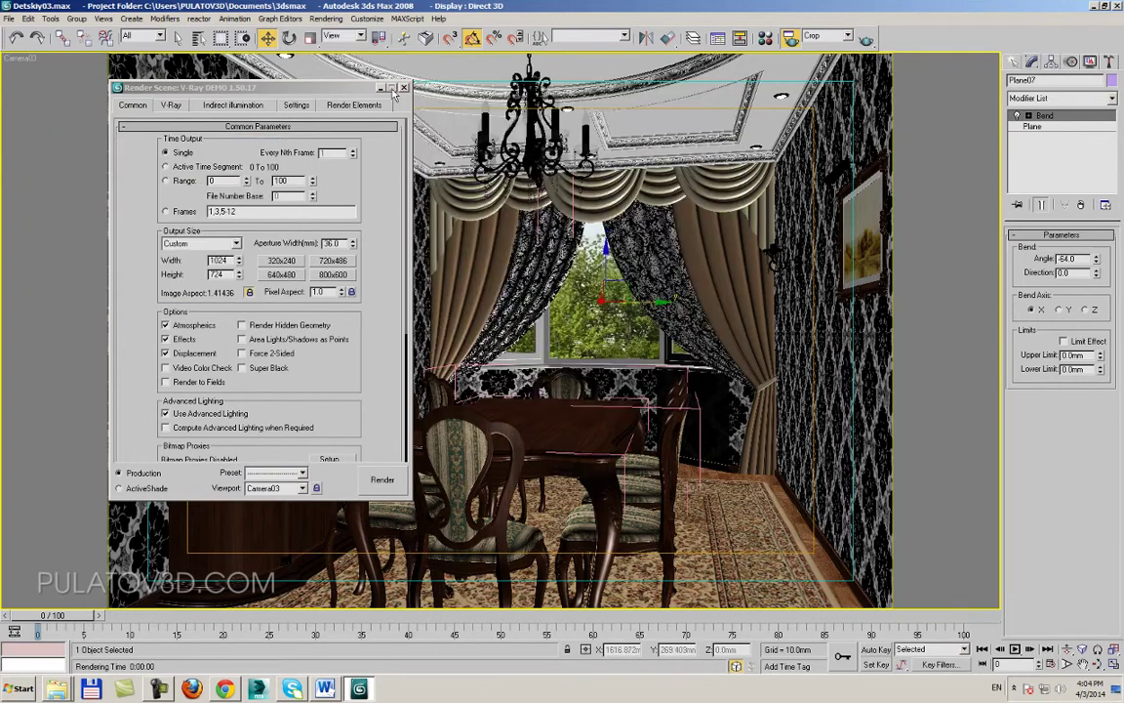
Orbit a Perspective view to show the room and sun, then select VRaySun01.
{"action": "left_click", "coordinate": [403, 87]}
{"action": "key", "text": "p"}
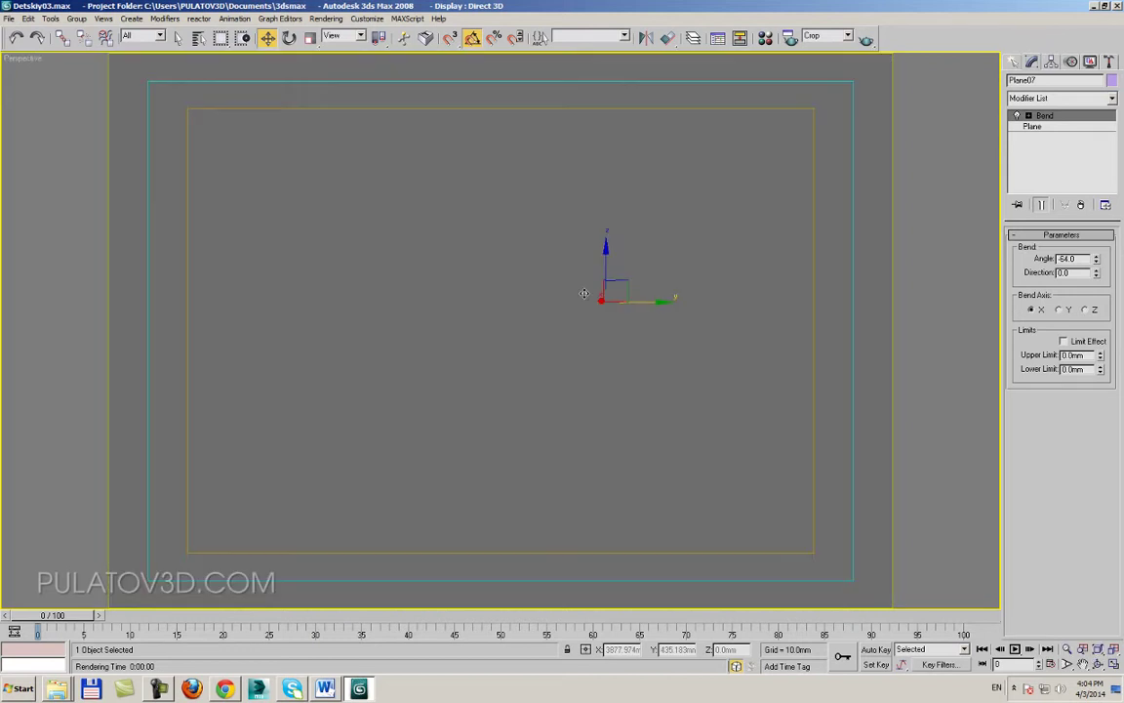
{"action": "mouse_move", "coordinate": [595, 281]}
{"action": "middle_mouse_down", "text": "alt"}
{"action": "mouse_move", "coordinate": [683, 292]}
{"action": "mouse_move", "coordinate": [403, 307]}
{"action": "middle_mouse_up", "text": "alt"}
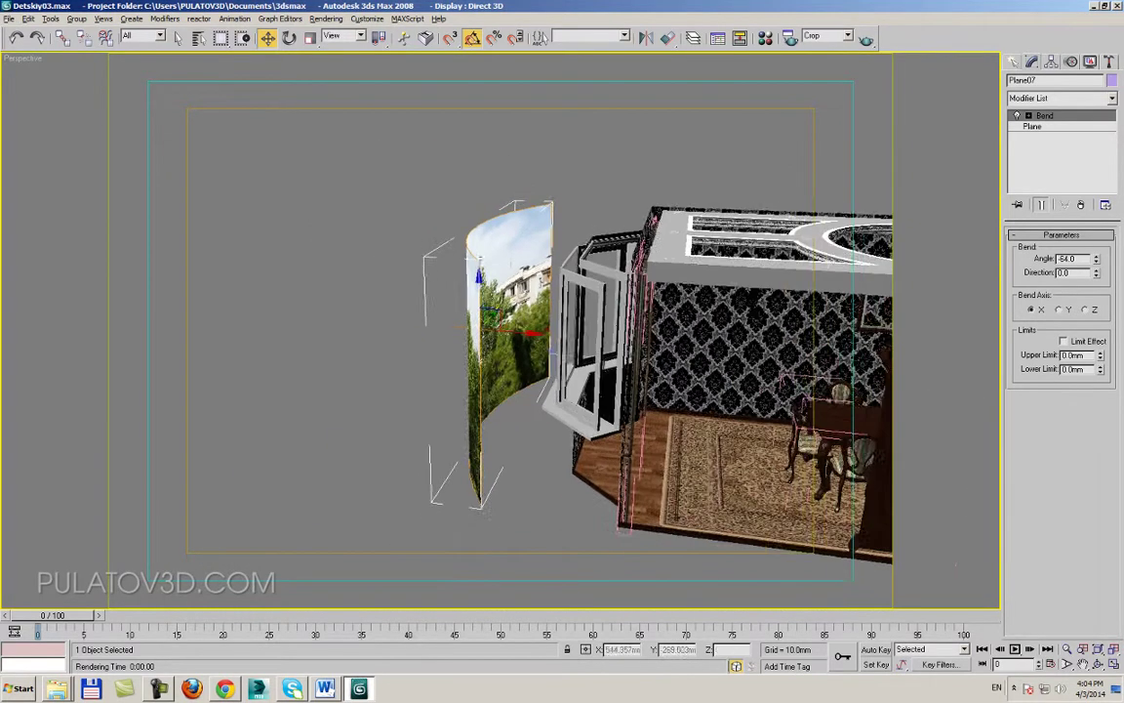
{"action": "left_click", "coordinate": [1091, 62]}
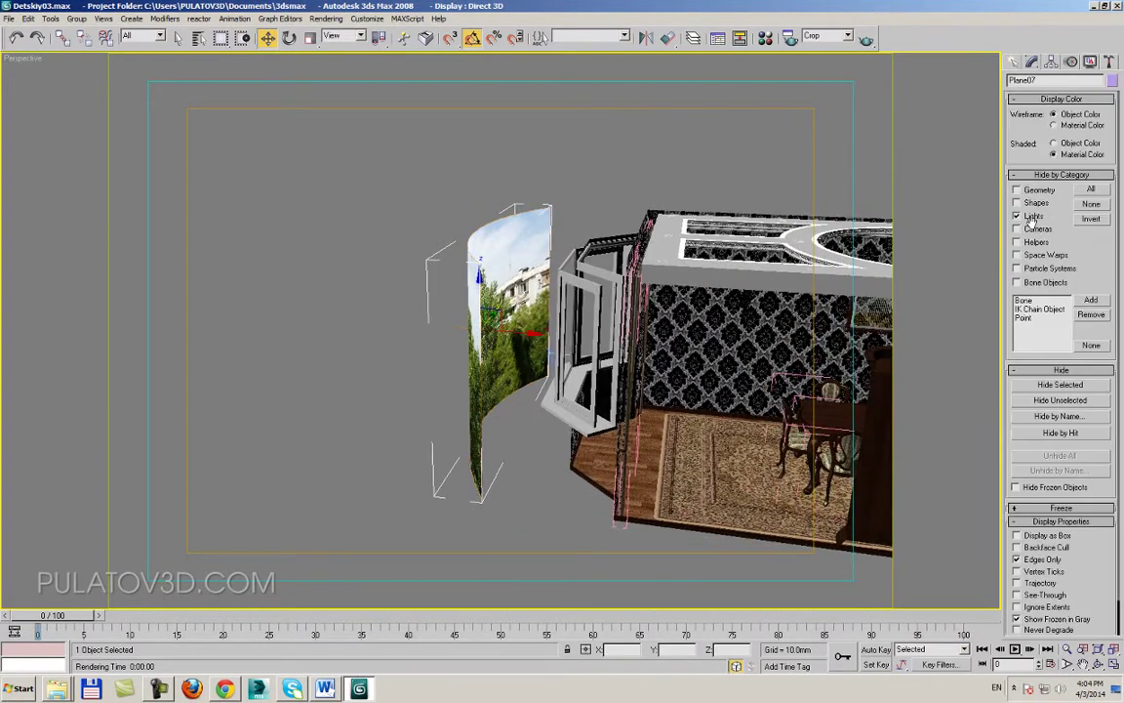
{"action": "mouse_move", "coordinate": [586, 322]}
{"action": "middle_mouse_down", "text": "alt"}
{"action": "mouse_move", "coordinate": [439, 292]}
{"action": "mouse_move", "coordinate": [459, 303]}
{"action": "mouse_move", "coordinate": [276, 73]}
{"action": "middle_mouse_up", "text": "alt"}
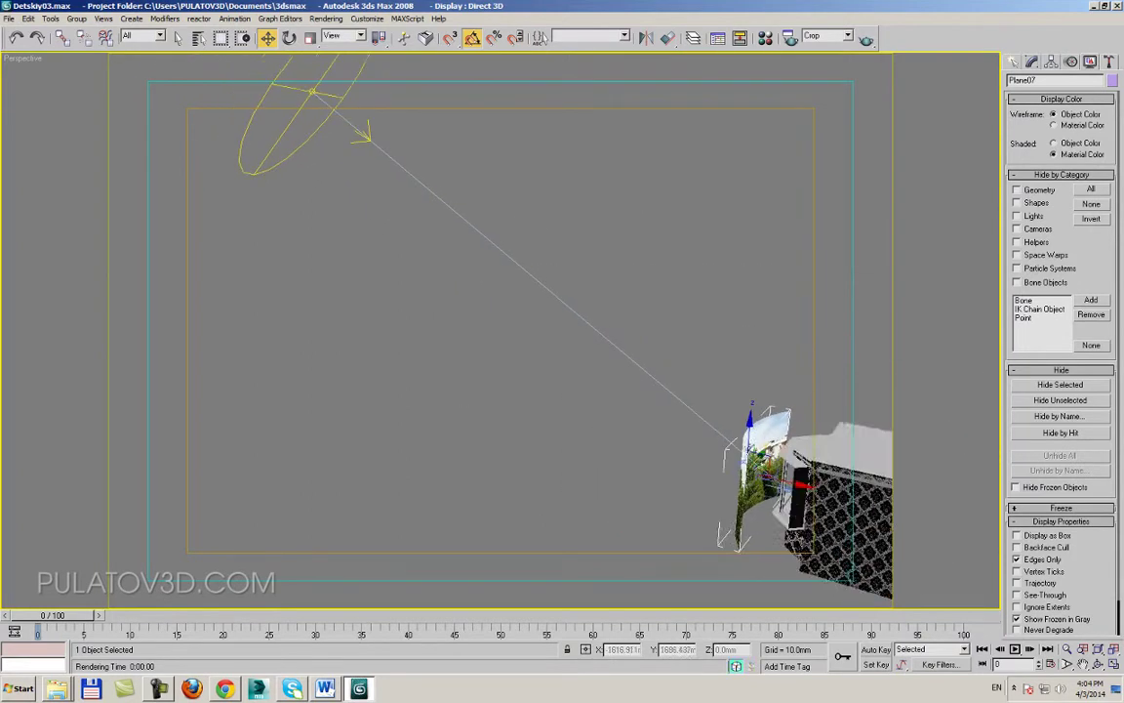
{"action": "left_click", "coordinate": [275, 84]}
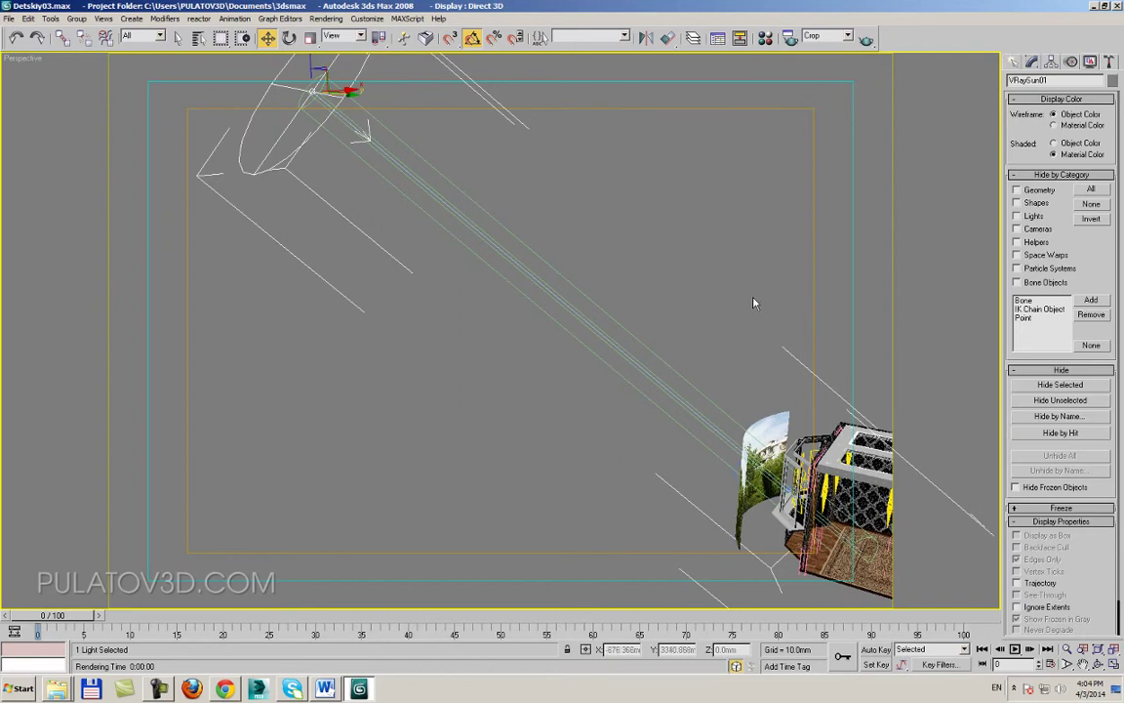
{"action": "left_click", "coordinate": [1035, 61]}
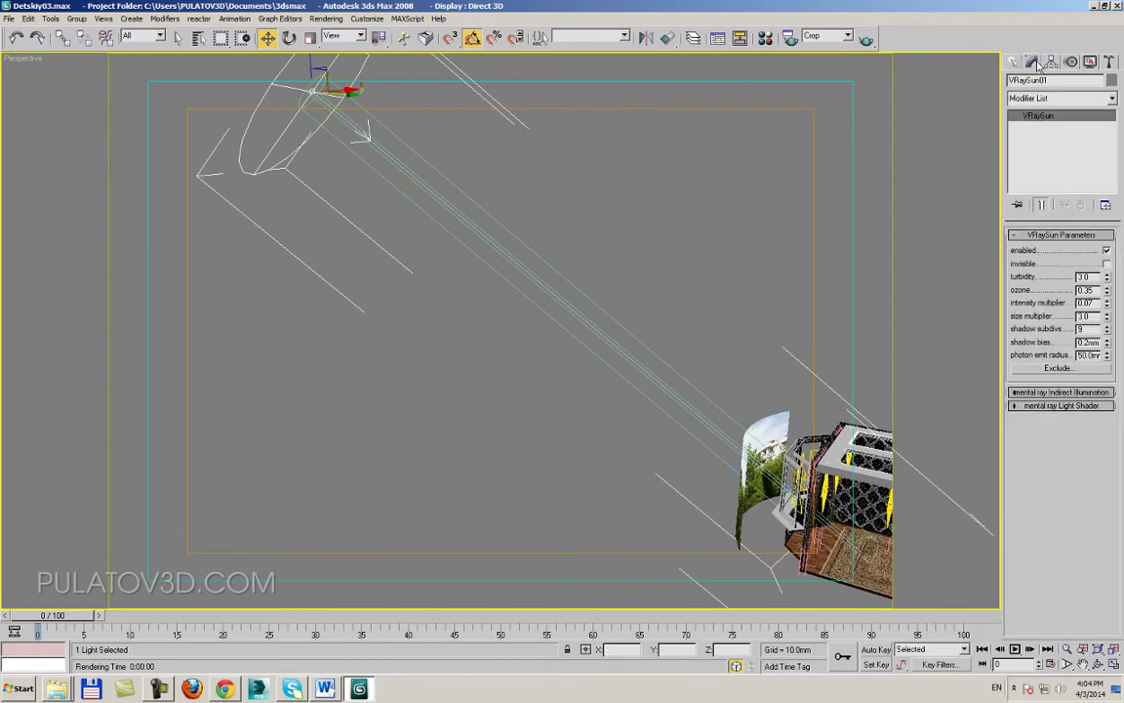
{"action": "left_click", "coordinate": [1057, 368]}
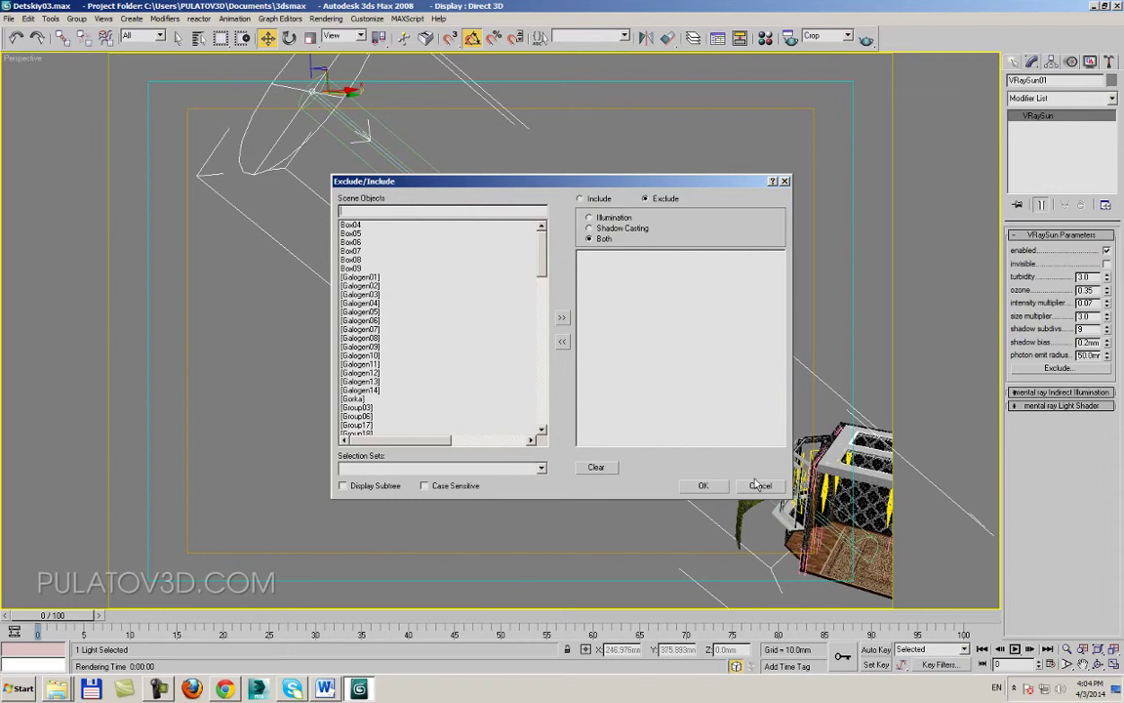
{"action": "left_click", "coordinate": [756, 484]}
Exclude Plane07 from VRaySun01's illumination and shadows (Both).
{"action": "left_click", "coordinate": [752, 484]}
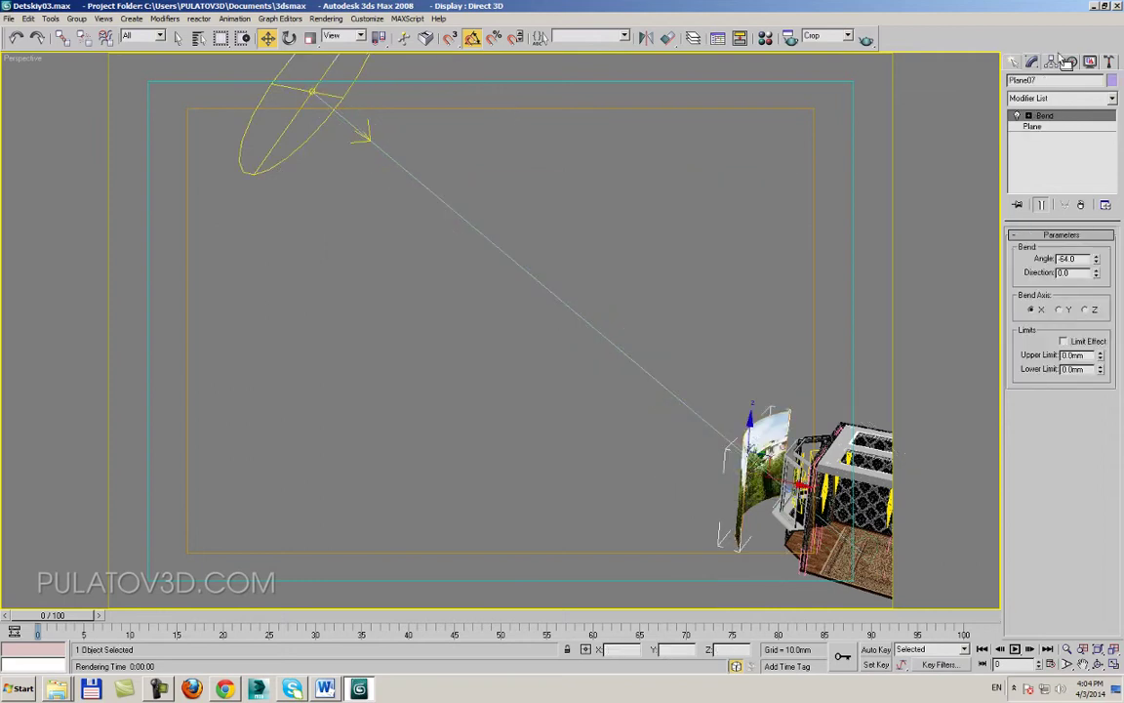
{"action": "left_click", "coordinate": [313, 95]}
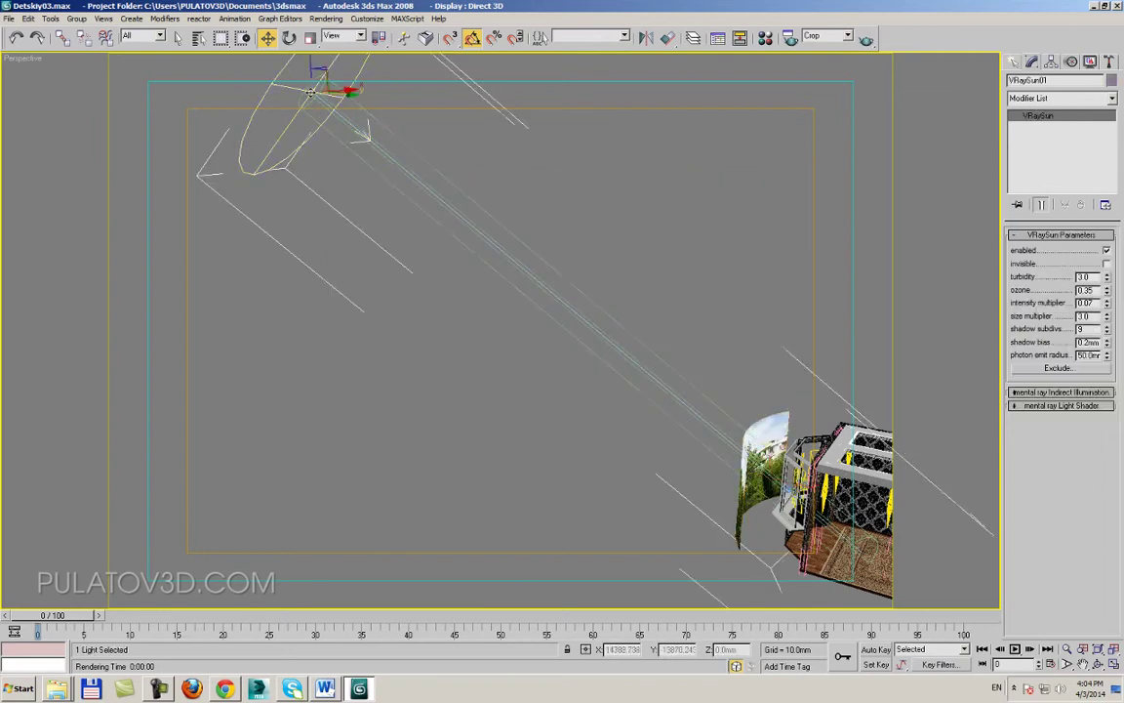
{"action": "left_click", "coordinate": [1058, 365]}
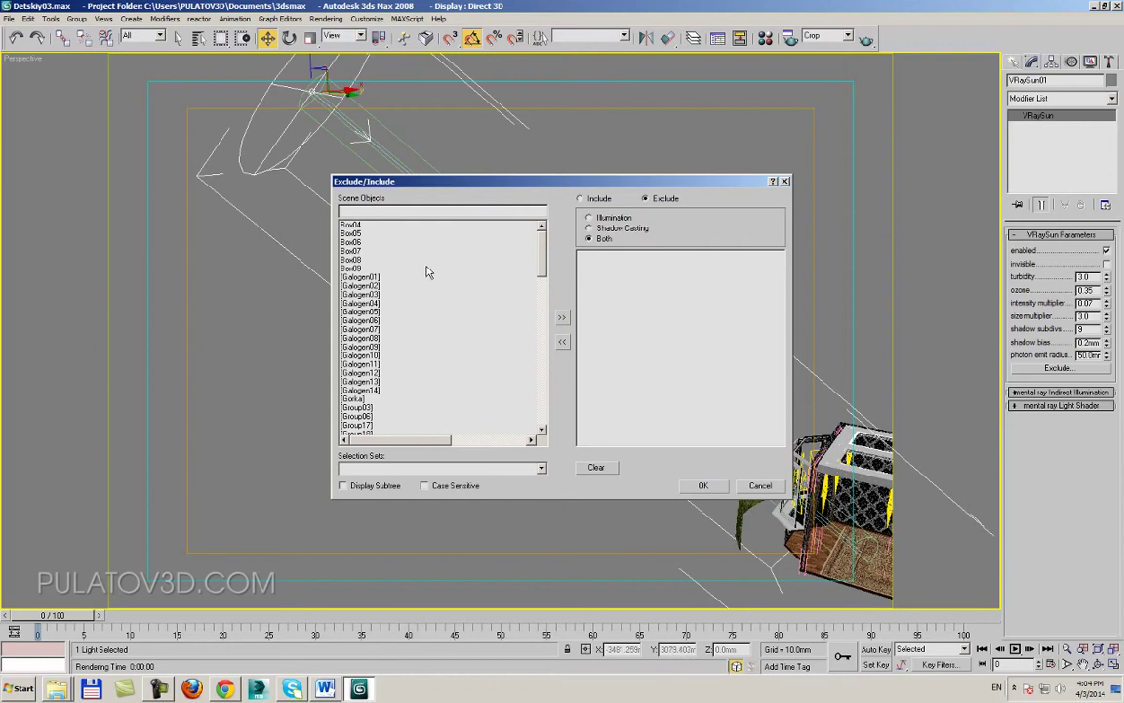
{"action": "mouse_move", "coordinate": [537, 251]}
{"action": "left_mouse_down"}
{"action": "mouse_move", "coordinate": [562, 339]}
{"action": "mouse_move", "coordinate": [562, 263]}
{"action": "mouse_move", "coordinate": [574, 387]}
{"action": "left_mouse_up"}
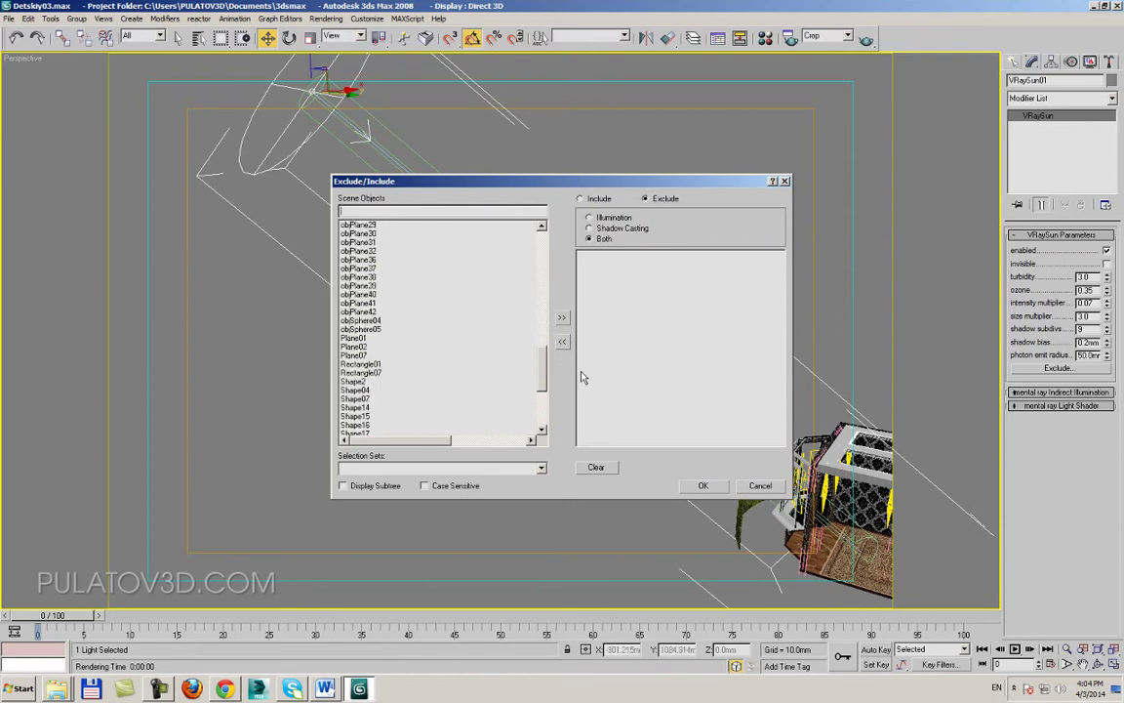
{"action": "left_click", "coordinate": [351, 312]}
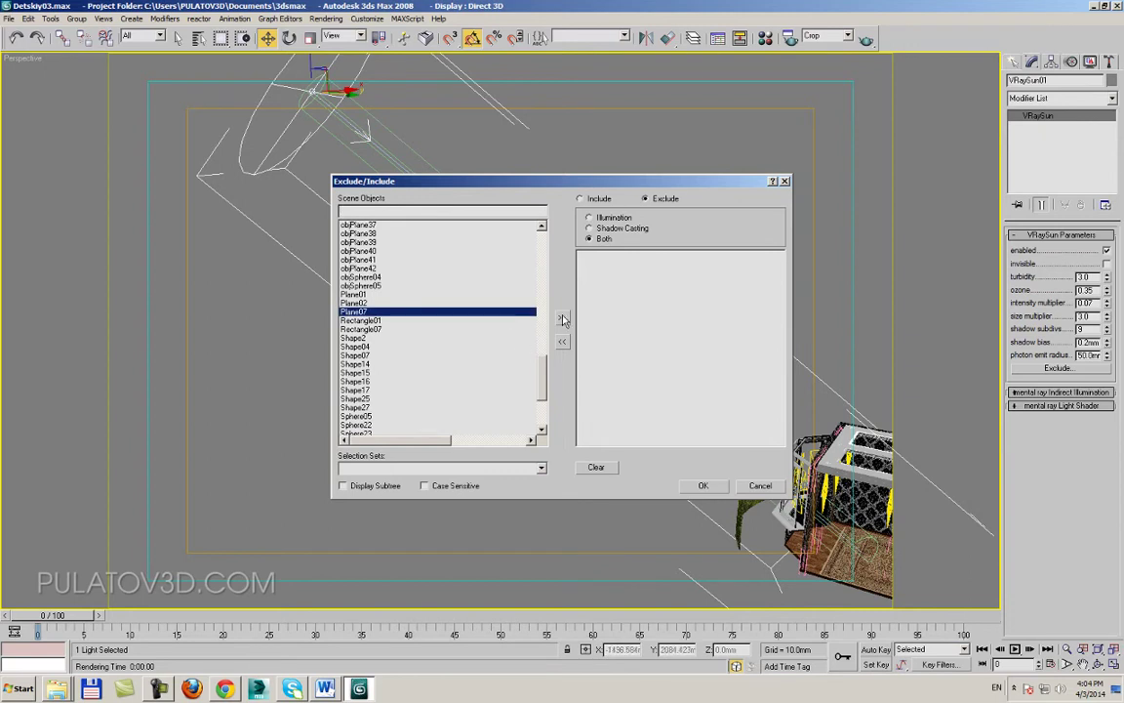
{"action": "left_click", "coordinate": [563, 319]}
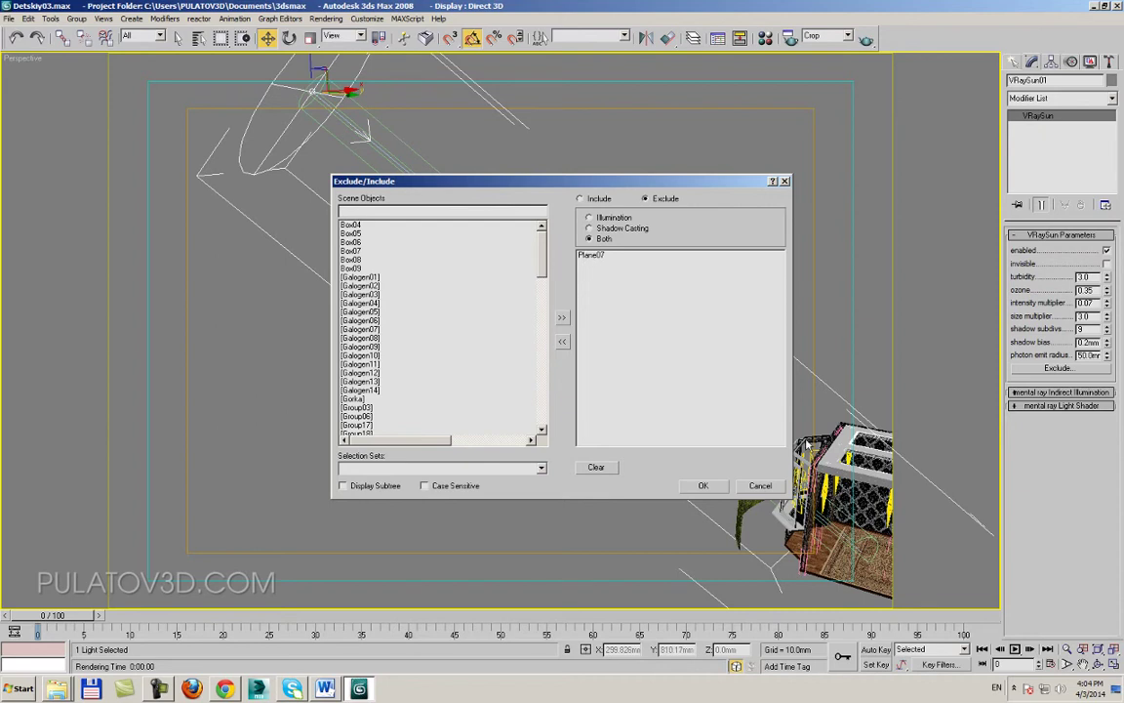
{"action": "left_click", "coordinate": [703, 485]}
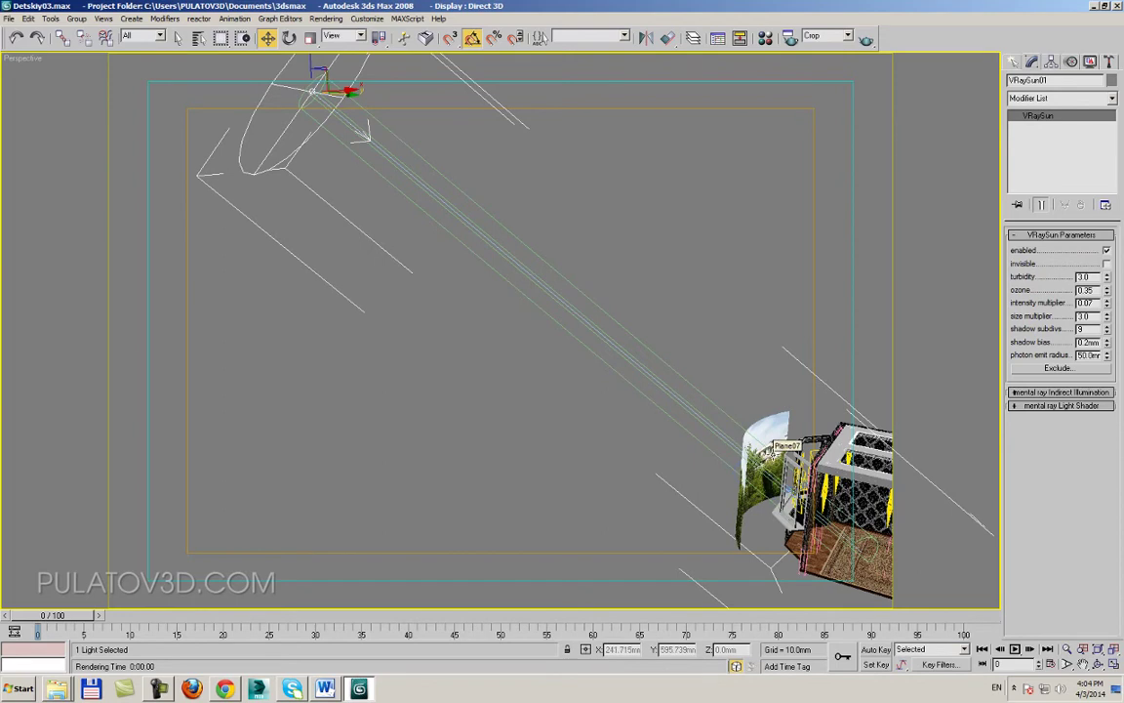
Turn the view toward the backdrop and select VRayLight03, the Plane light with multiplier 20.0.
{"action": "scroll", "coordinate": [623, 369], "scroll_direction": "up", "scroll_amount": 3}
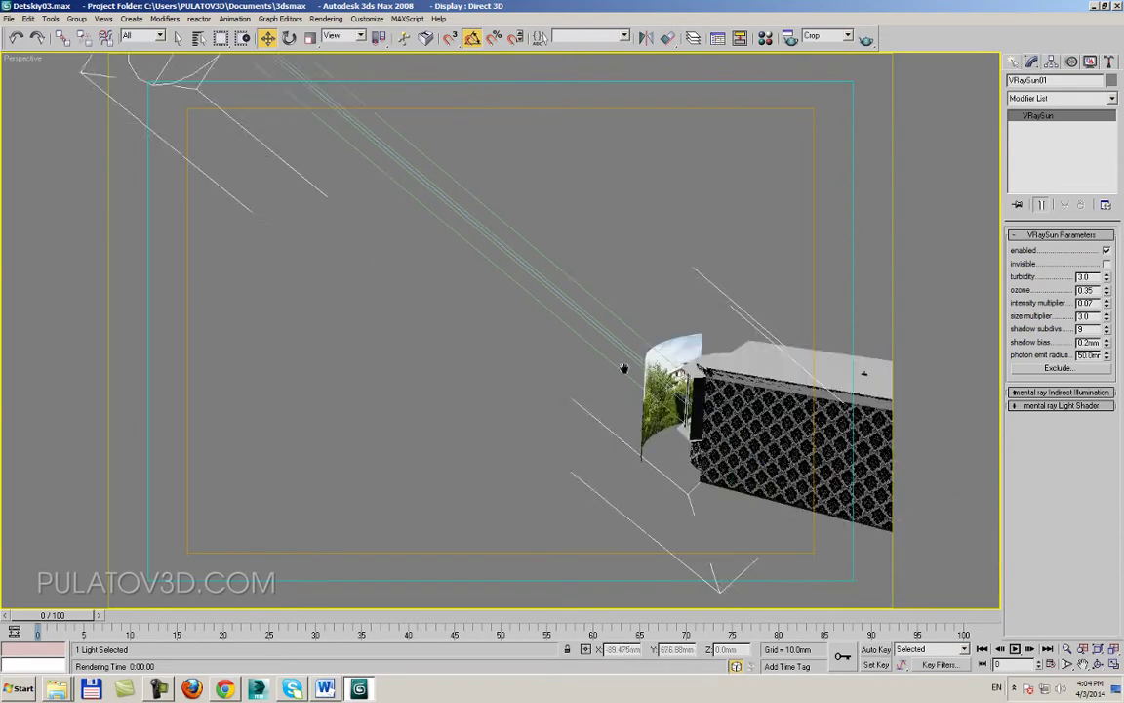
{"action": "scroll", "coordinate": [610, 369], "scroll_direction": "down", "scroll_amount": 5}
{"action": "left_click", "coordinate": [609, 369]}
{"action": "scroll", "coordinate": [609, 369], "scroll_direction": "up", "scroll_amount": 5}
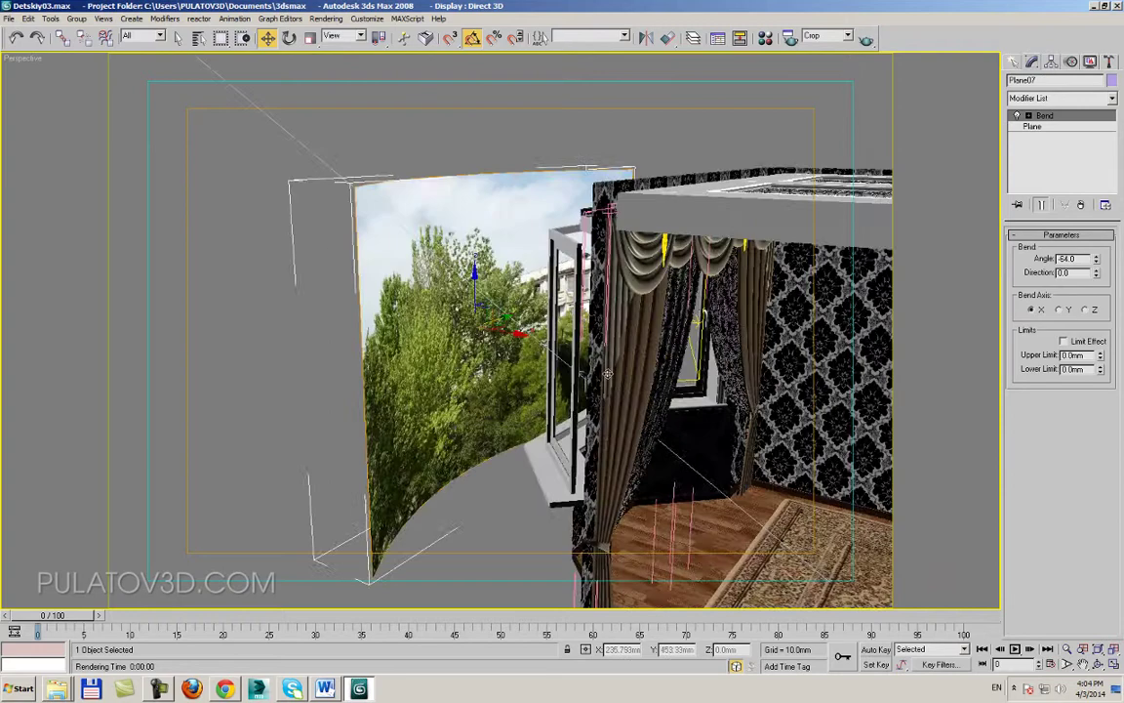
{"action": "mouse_move", "coordinate": [609, 369]}
{"action": "middle_mouse_down", "text": "alt"}
{"action": "mouse_move", "coordinate": [578, 332]}
{"action": "mouse_move", "coordinate": [435, 286]}
{"action": "middle_mouse_up", "text": "alt"}
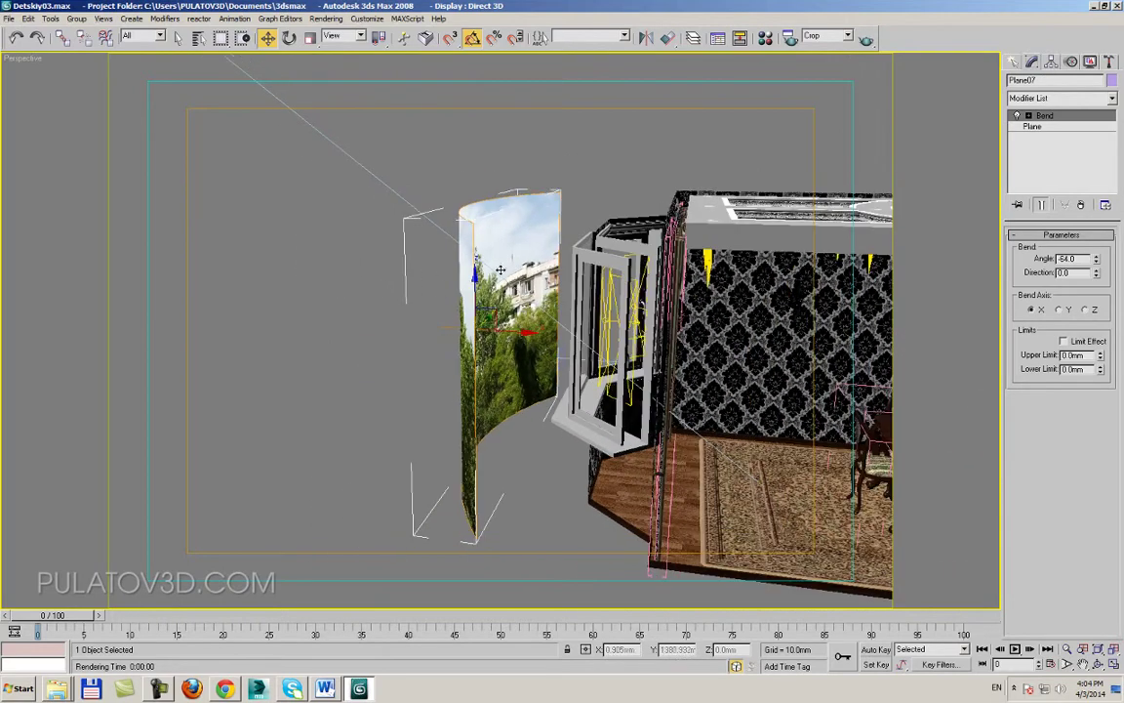
{"action": "left_click", "coordinate": [616, 290]}
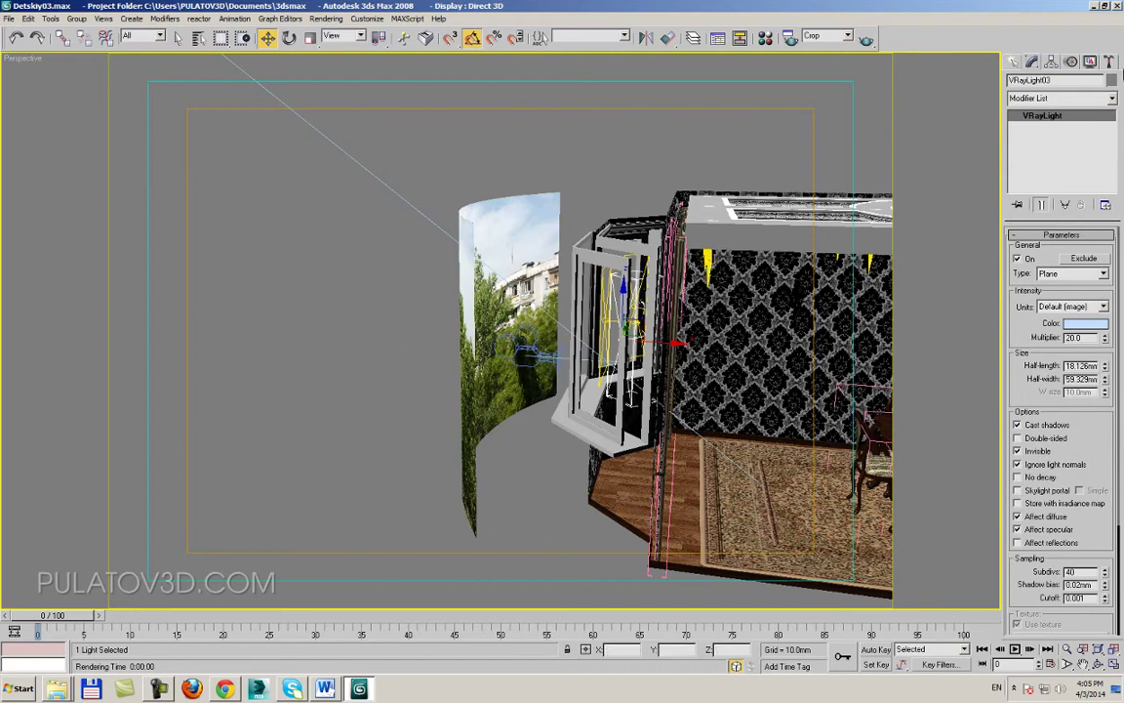
{"action": "left_click", "coordinate": [1082, 259]}
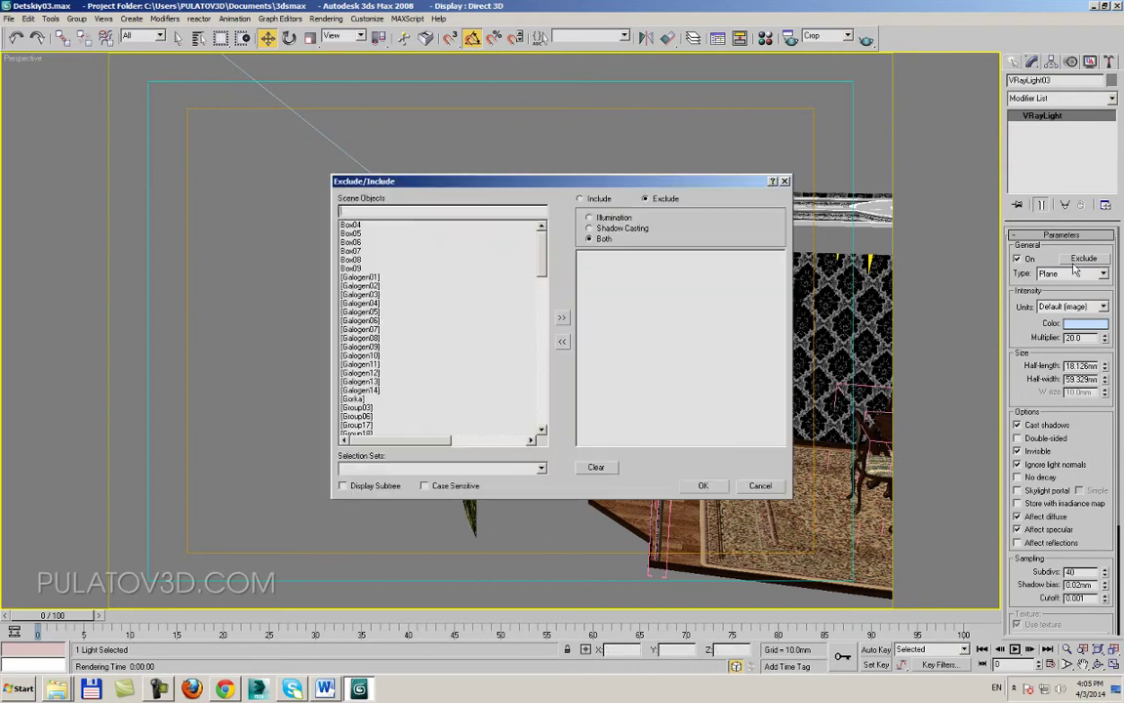
{"action": "left_click", "coordinate": [377, 286]}
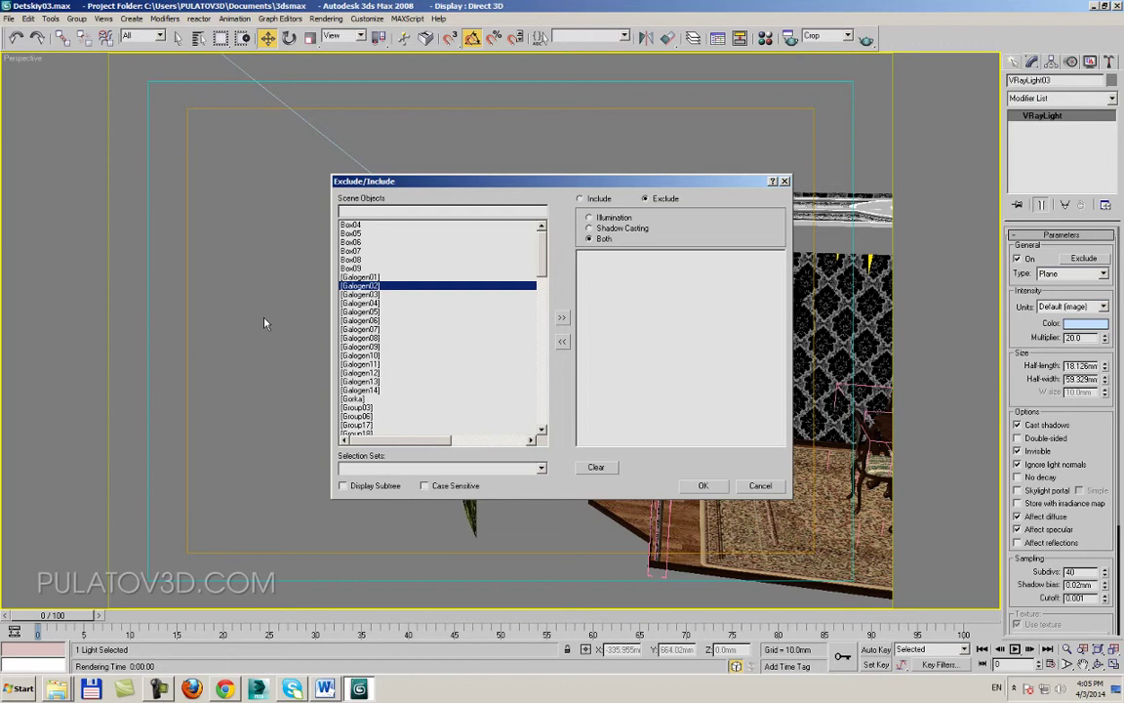
{"action": "left_click", "coordinate": [760, 485]}
{"action": "left_click", "coordinate": [367, 19]}
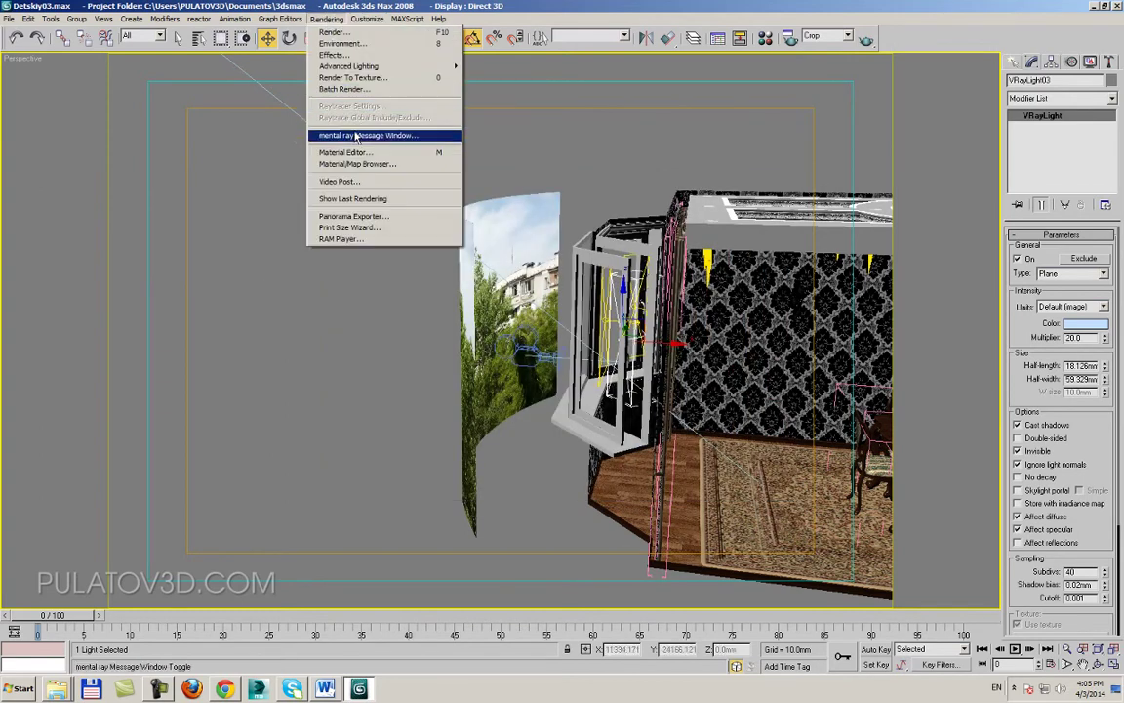
{"action": "left_click", "coordinate": [352, 43]}
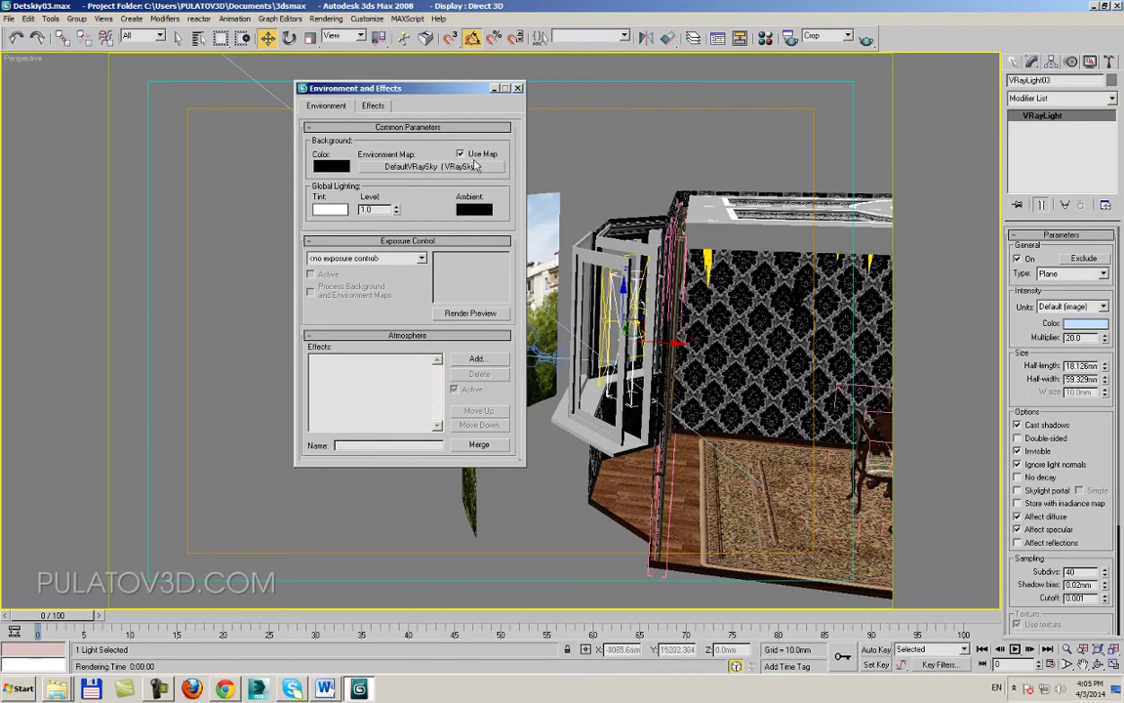
{"action": "left_click", "coordinate": [517, 88]}
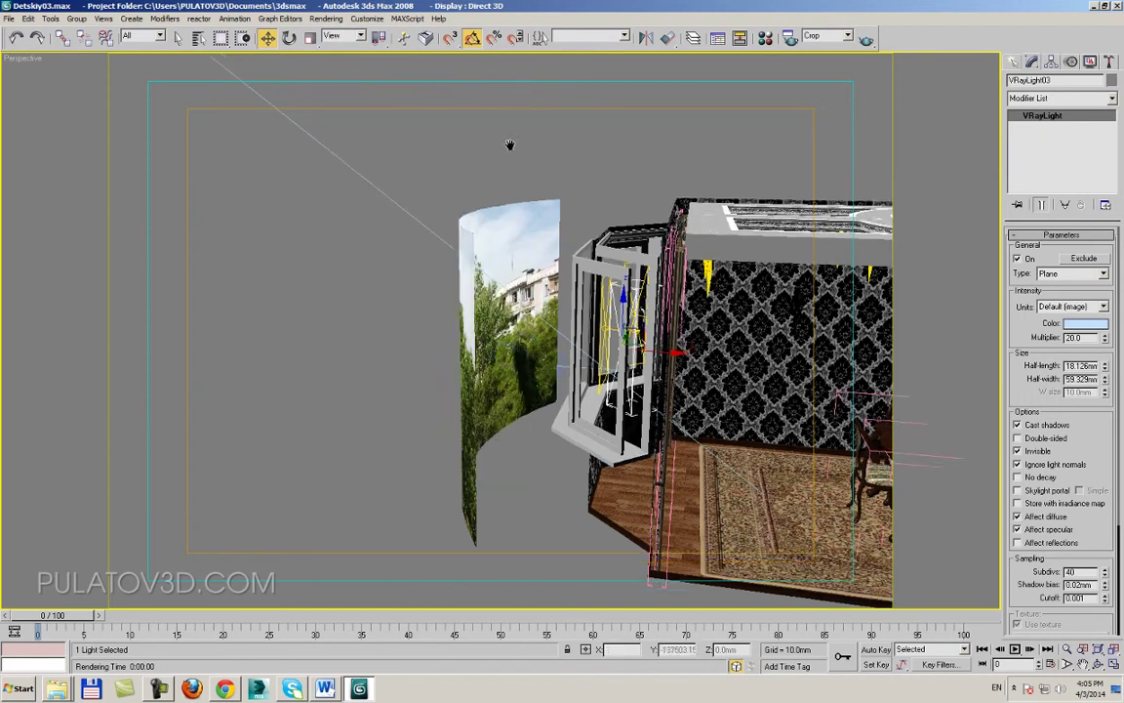
{"action": "middle_click_drag", "start_coordinate": [512, 144], "coordinate": [546, 156], "text": "alt"}
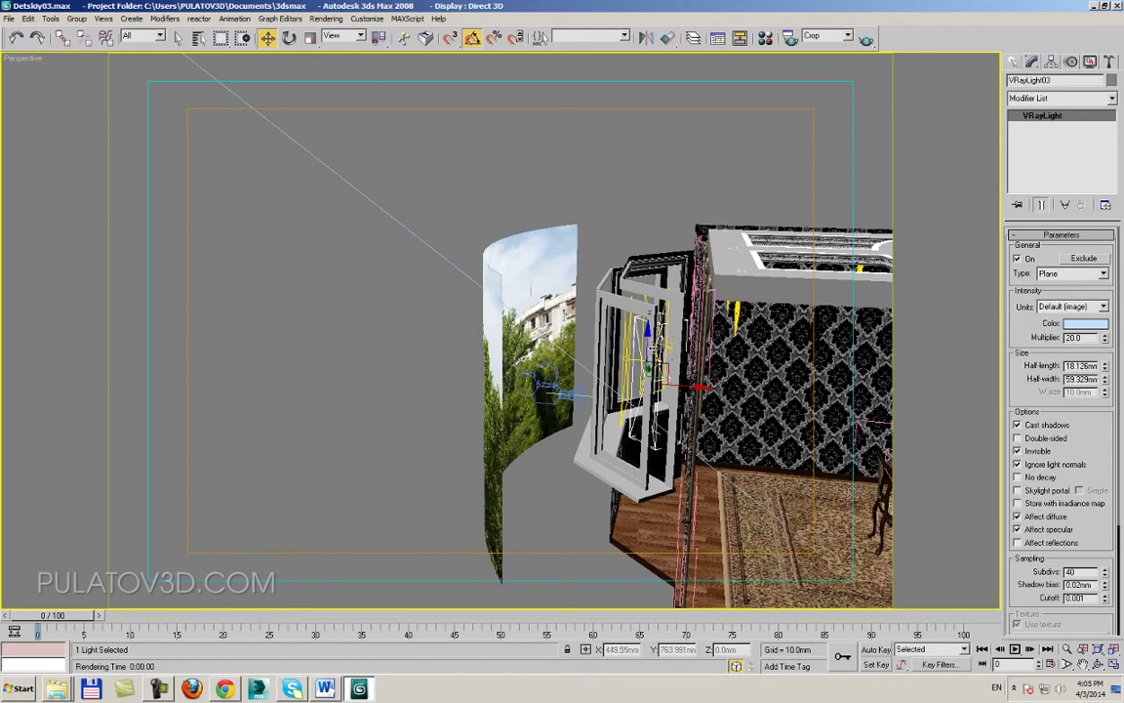
{"action": "mouse_move", "coordinate": [542, 382]}
{"action": "middle_mouse_down", "text": "alt"}
{"action": "mouse_move", "coordinate": [688, 334]}
{"action": "mouse_move", "coordinate": [662, 402]}
{"action": "middle_mouse_up", "text": "alt"}
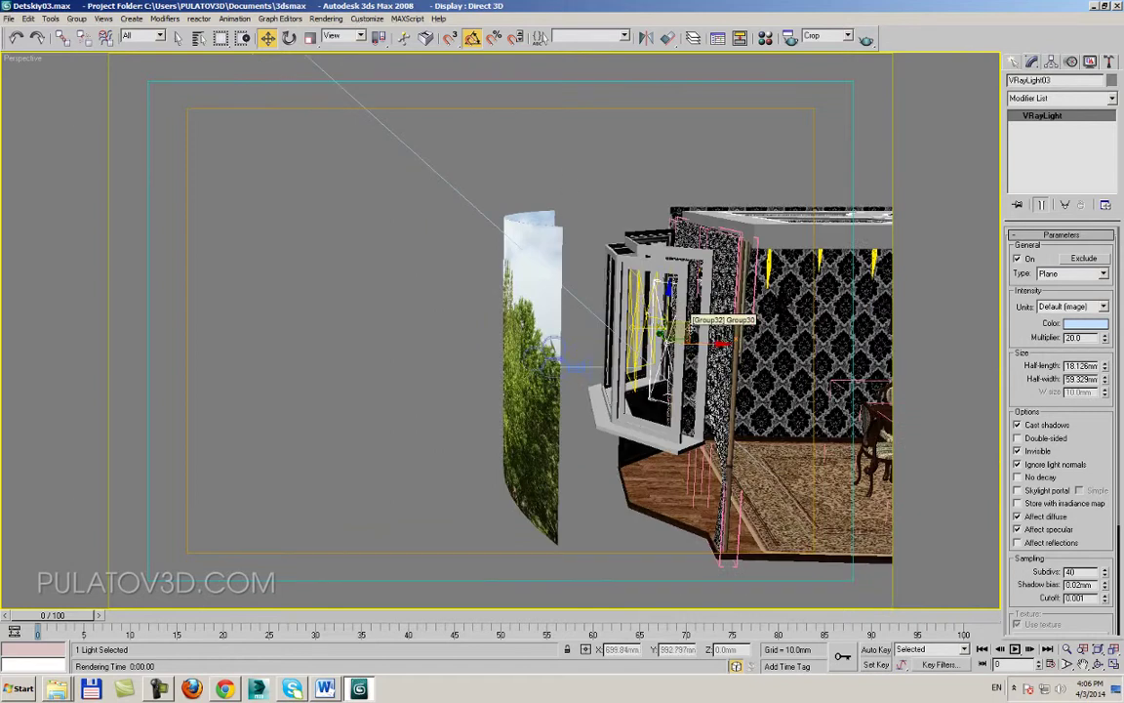
Look through Camera03 and start a V-Ray Region test render of the dining room.
{"action": "scroll", "coordinate": [570, 332], "scroll_direction": "up", "scroll_amount": 10}
{"action": "key", "text": "shift+z"}
{"action": "key", "text": "shift+z"}
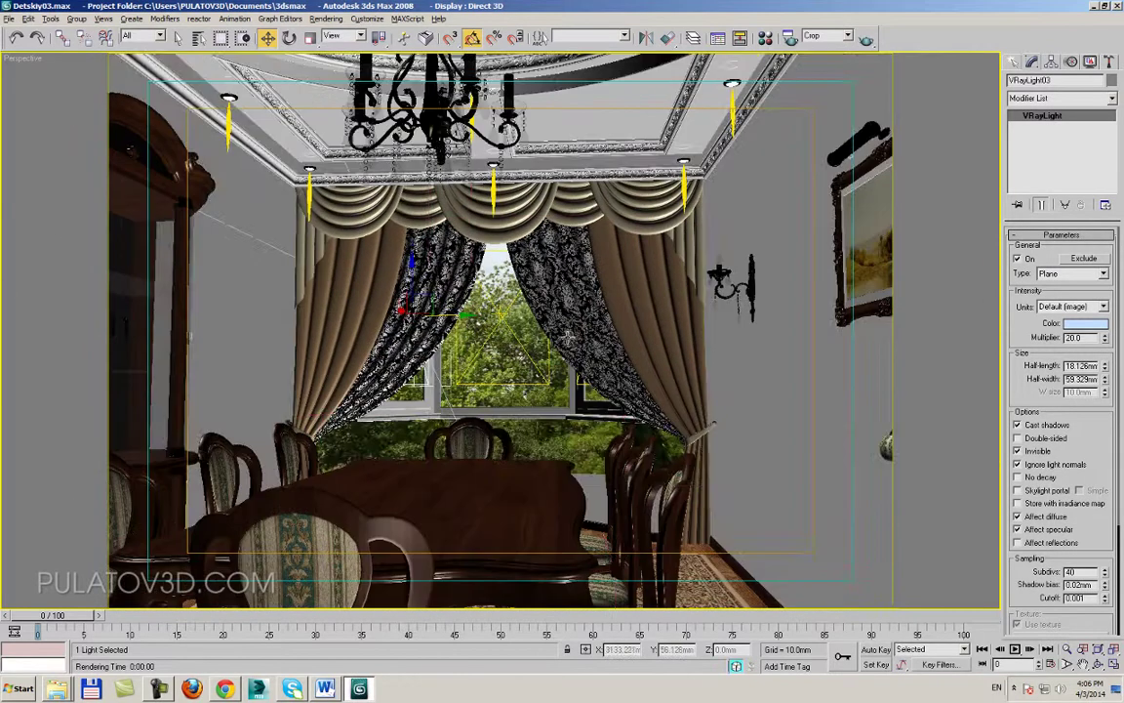
{"action": "left_click", "coordinate": [521, 357]}
{"action": "key", "text": "c"}
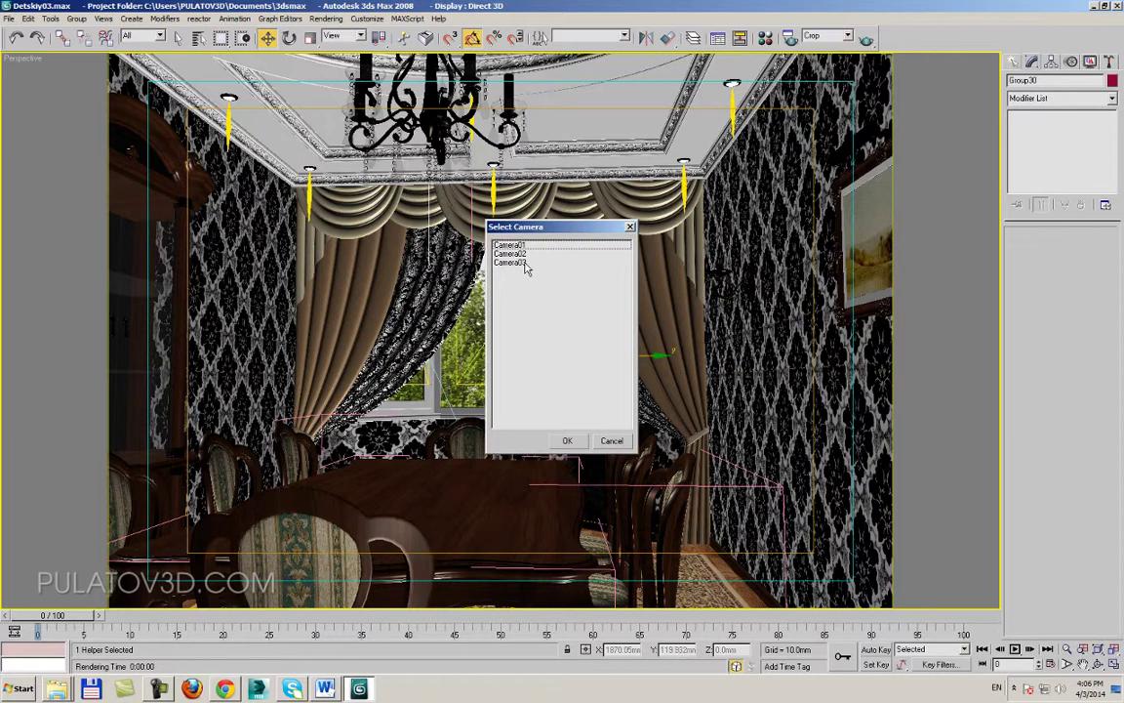
{"action": "double_click", "coordinate": [524, 256]}
{"action": "key", "text": "shift+q"}
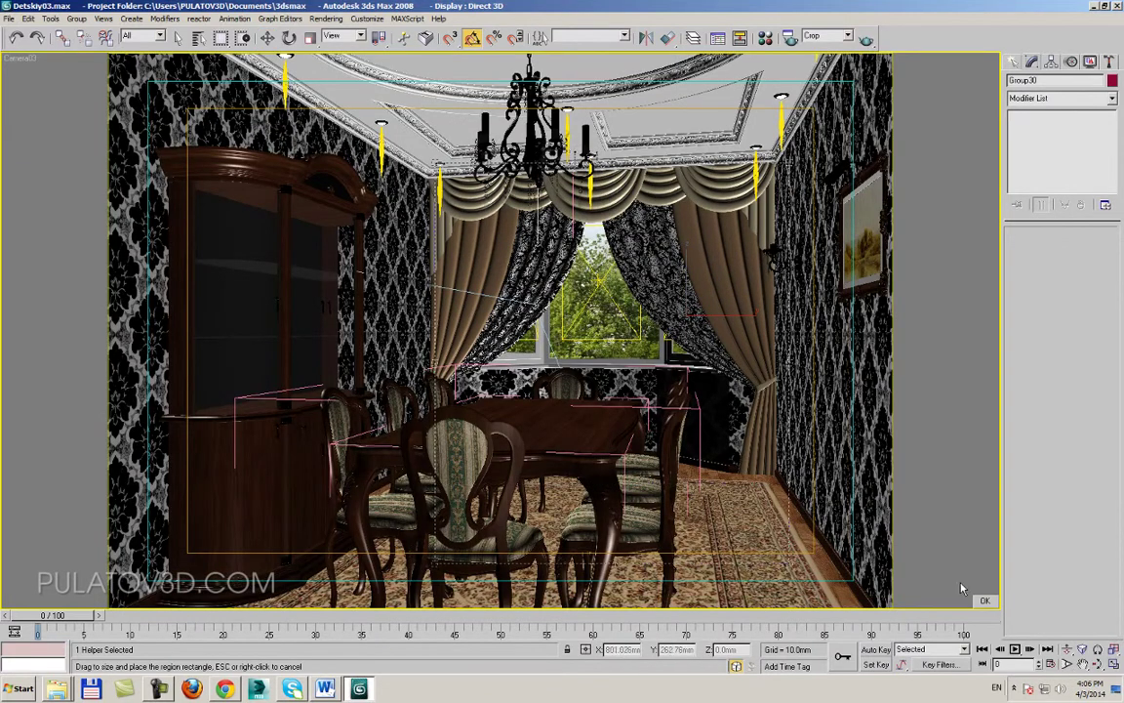
{"action": "left_click", "coordinate": [985, 600]}
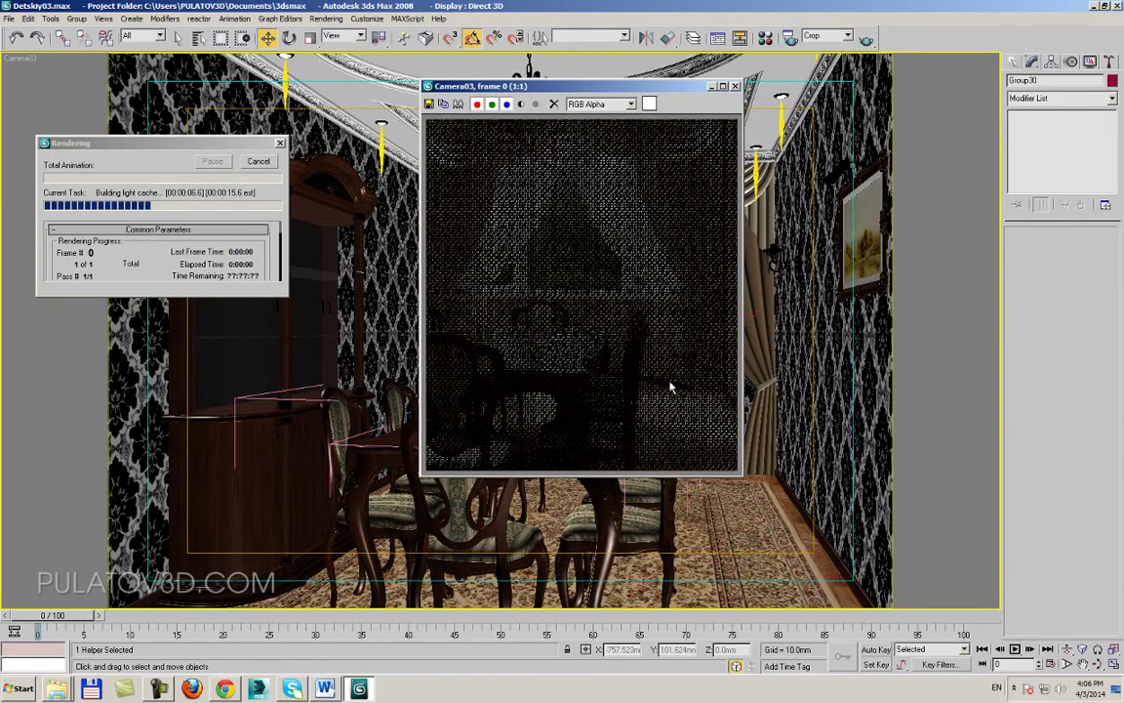
Cancel the unfinished Camera03 test render.
{"action": "scroll", "coordinate": [583, 248], "scroll_direction": "down", "scroll_amount": 7}
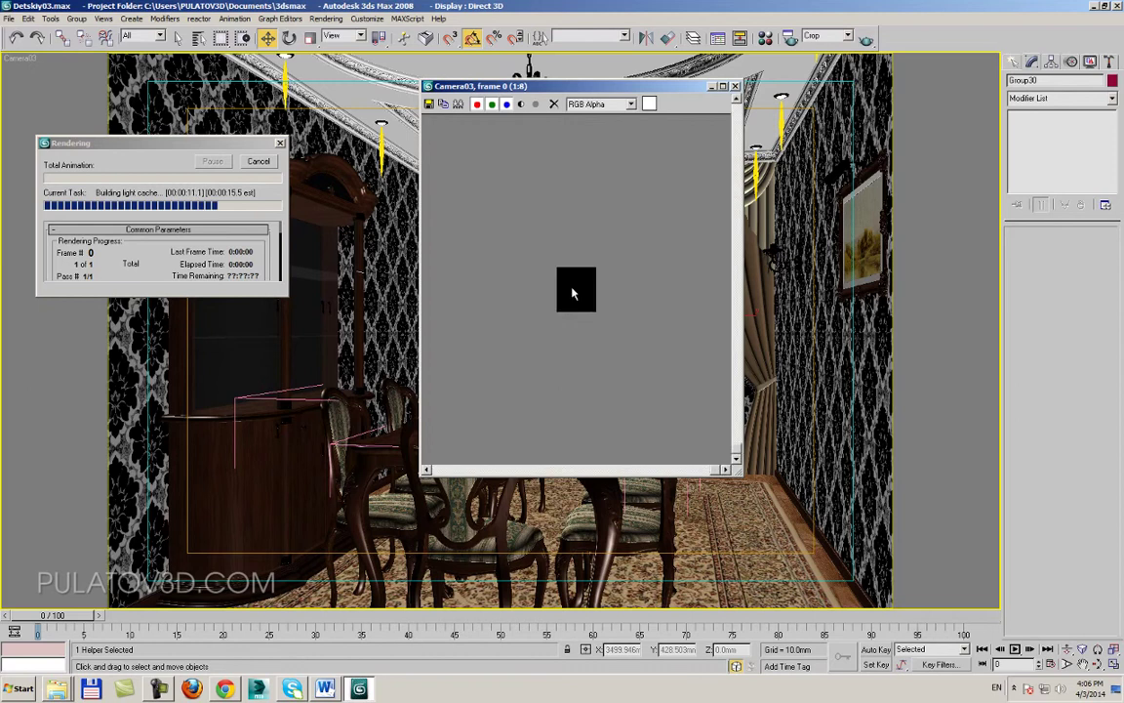
{"action": "scroll", "coordinate": [576, 291], "scroll_direction": "up", "scroll_amount": 4}
{"action": "scroll", "coordinate": [574, 257], "scroll_direction": "down", "scroll_amount": 2}
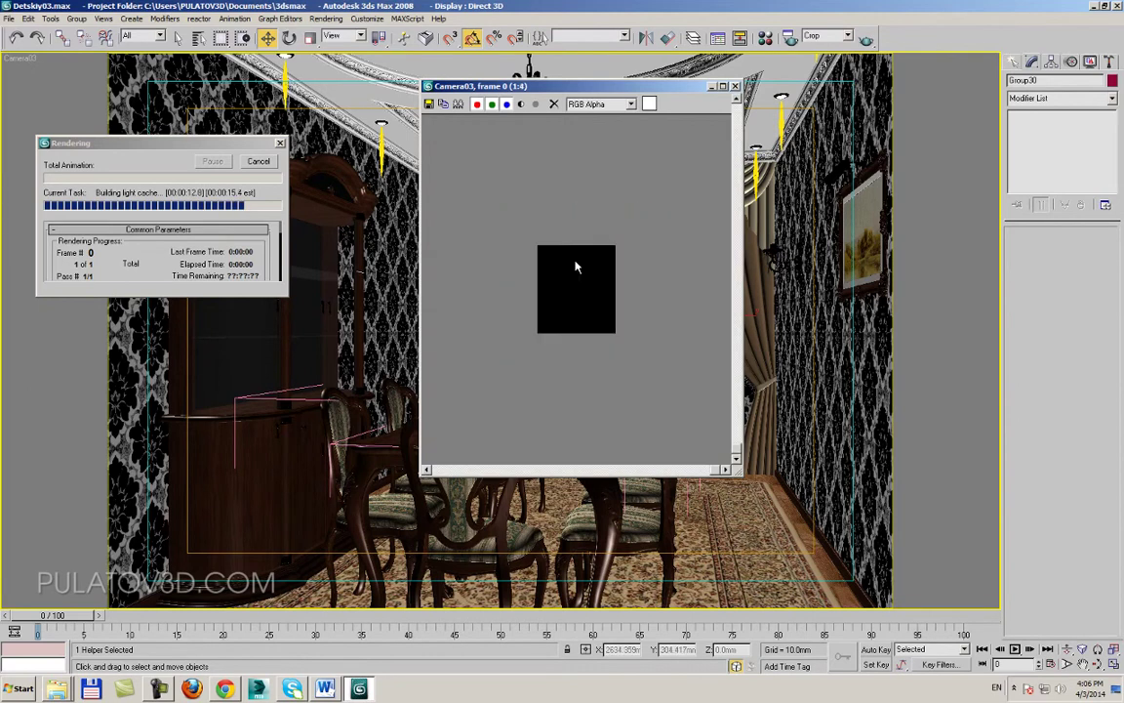
{"action": "scroll", "coordinate": [576, 273], "scroll_direction": "down", "scroll_amount": 3}
{"action": "scroll", "coordinate": [576, 279], "scroll_direction": "up", "scroll_amount": 5}
{"action": "scroll", "coordinate": [576, 278], "scroll_direction": "up", "scroll_amount": 2}
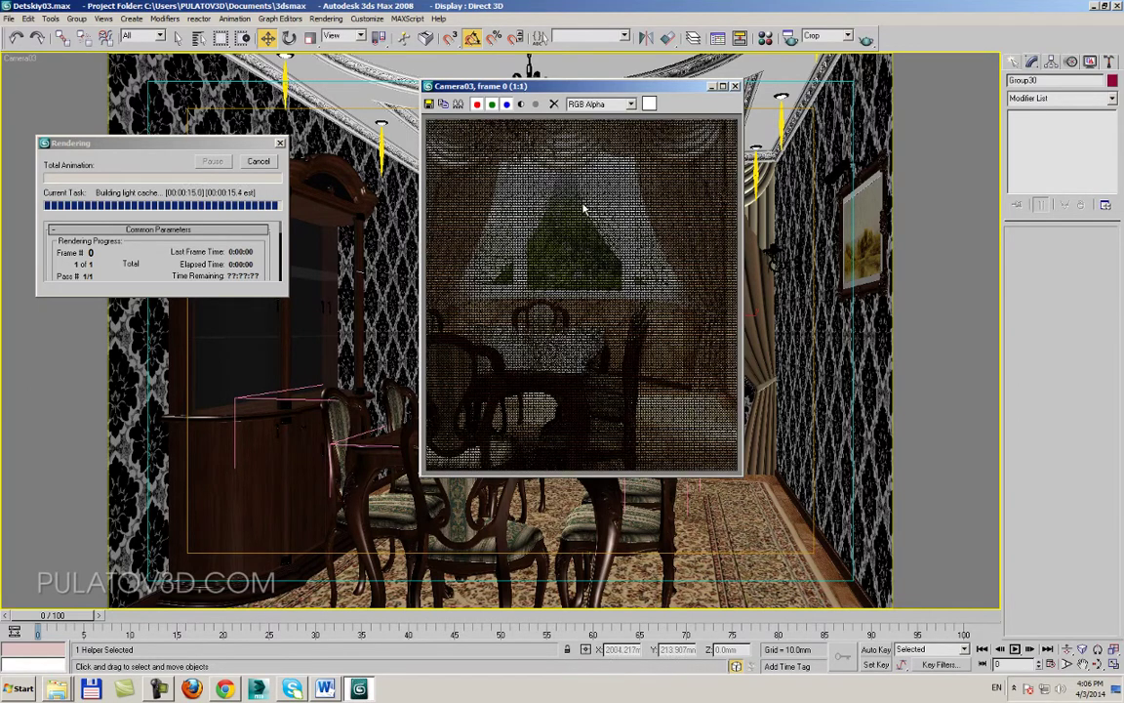
{"action": "left_click", "coordinate": [259, 161]}
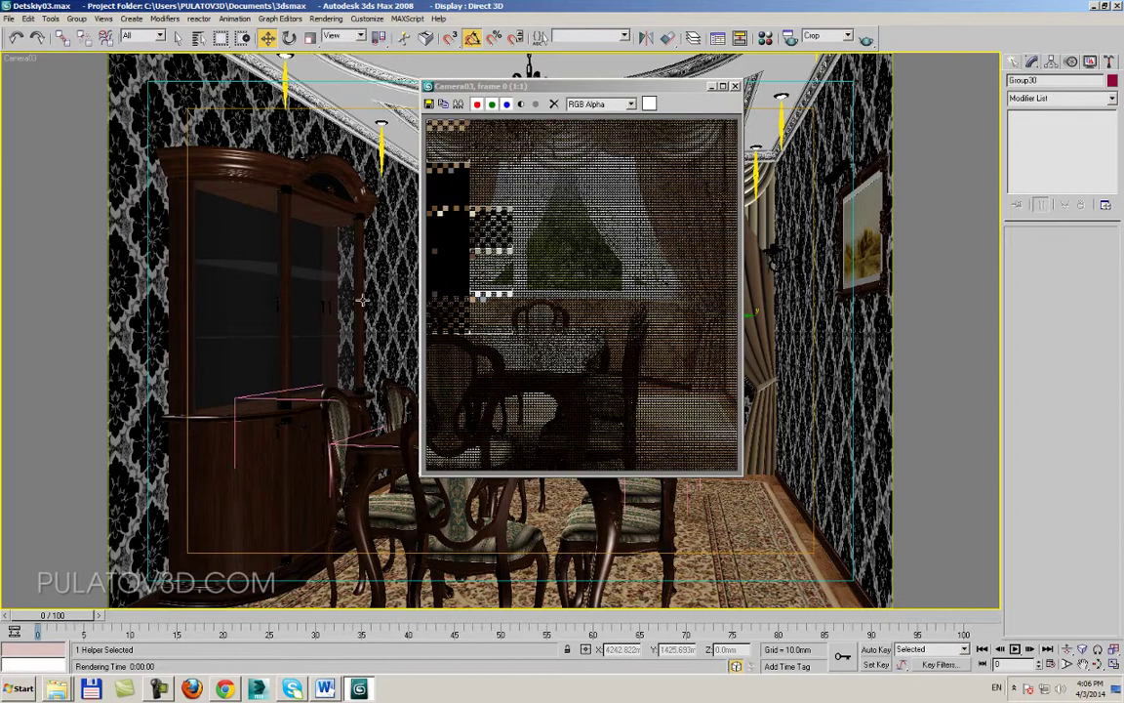
Raise the tree-photo VRayLightMtl colour multiplier to 3.0 and start a new Region test render.
{"action": "key", "text": "m"}
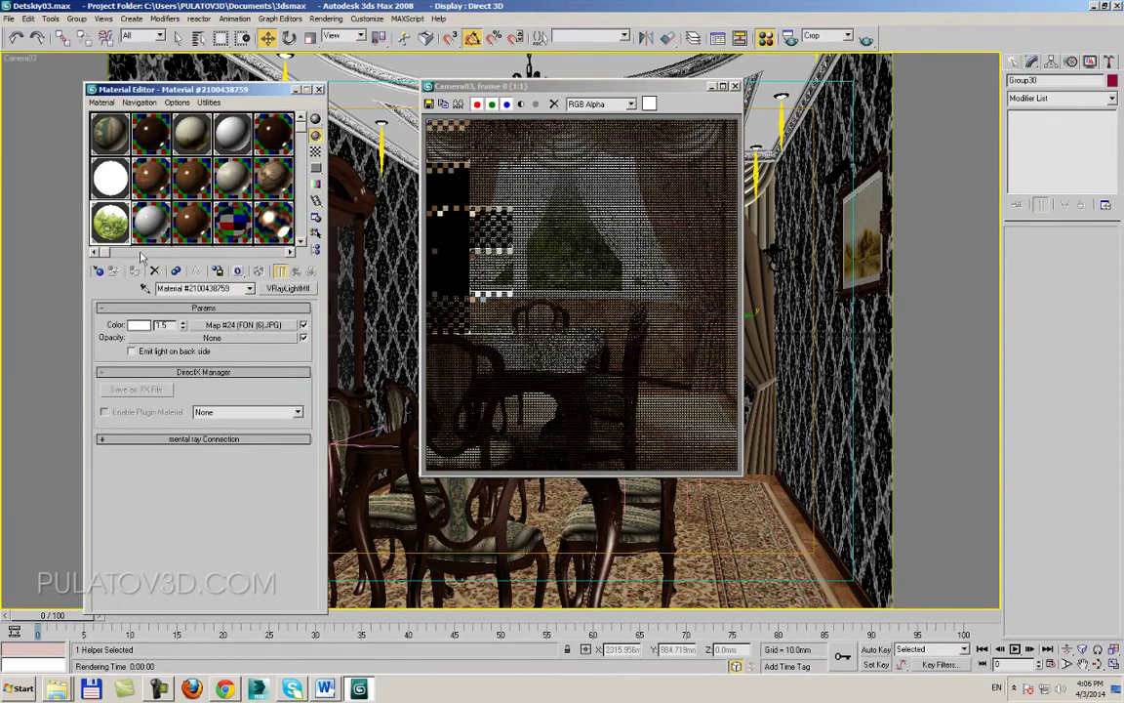
{"action": "double_click", "coordinate": [164, 325]}
{"action": "type", "text": "3"}
{"action": "key", "text": "Return"}
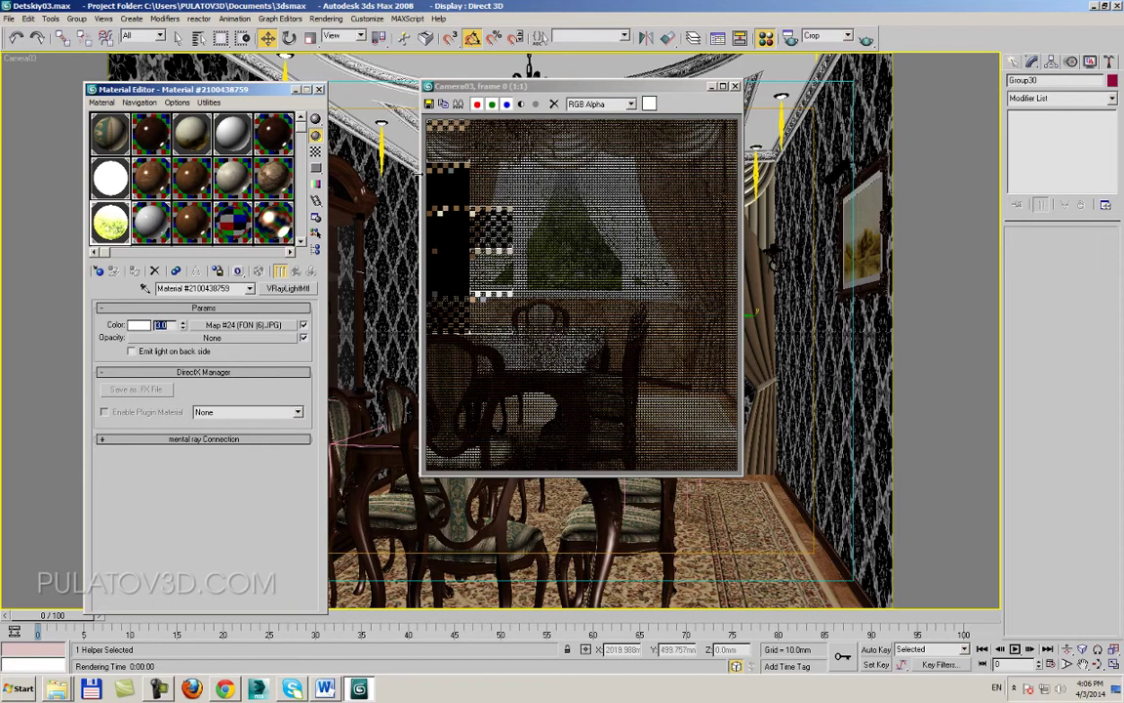
{"action": "key", "text": "shift+q"}
{"action": "left_click", "coordinate": [983, 603]}
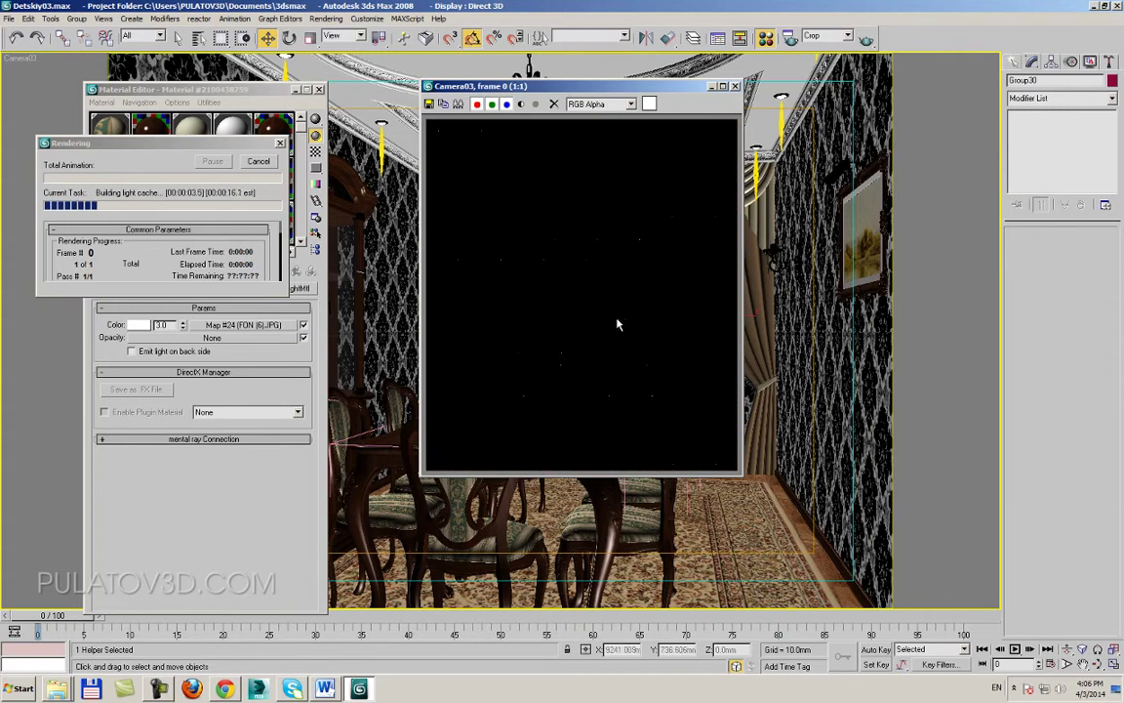
Check the brighter backdrop, then close the Camera03 frame window and cancel the render.
{"action": "left_click", "coordinate": [162, 690]}
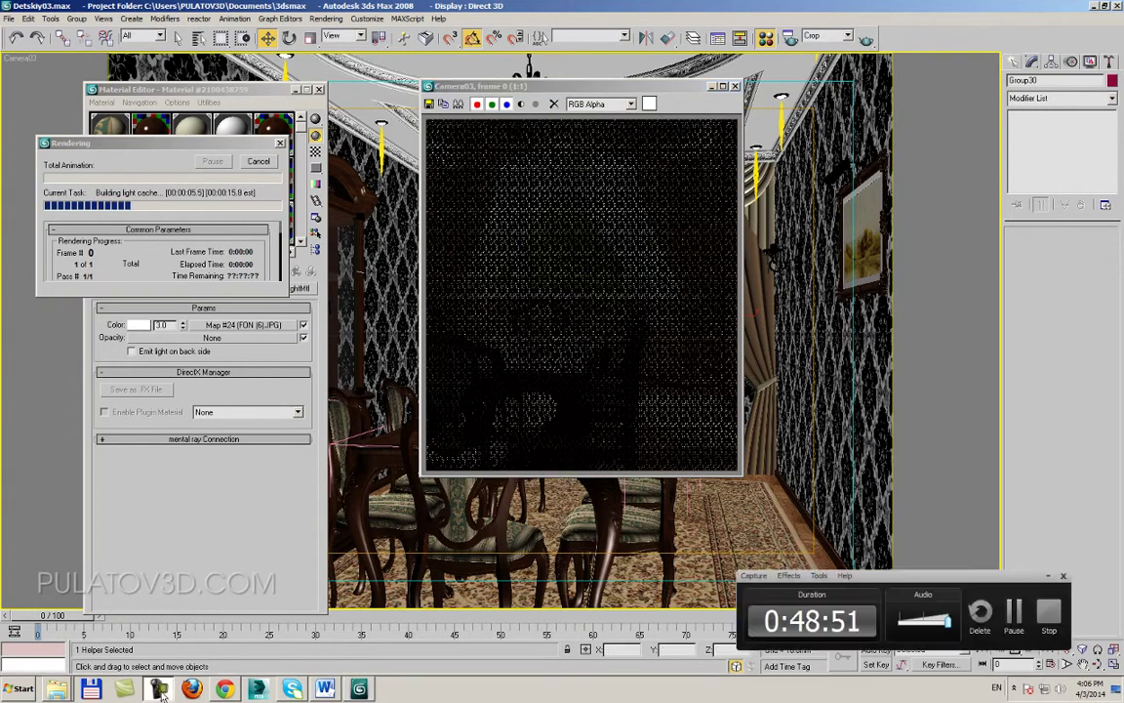
{"action": "left_click", "coordinate": [162, 689]}
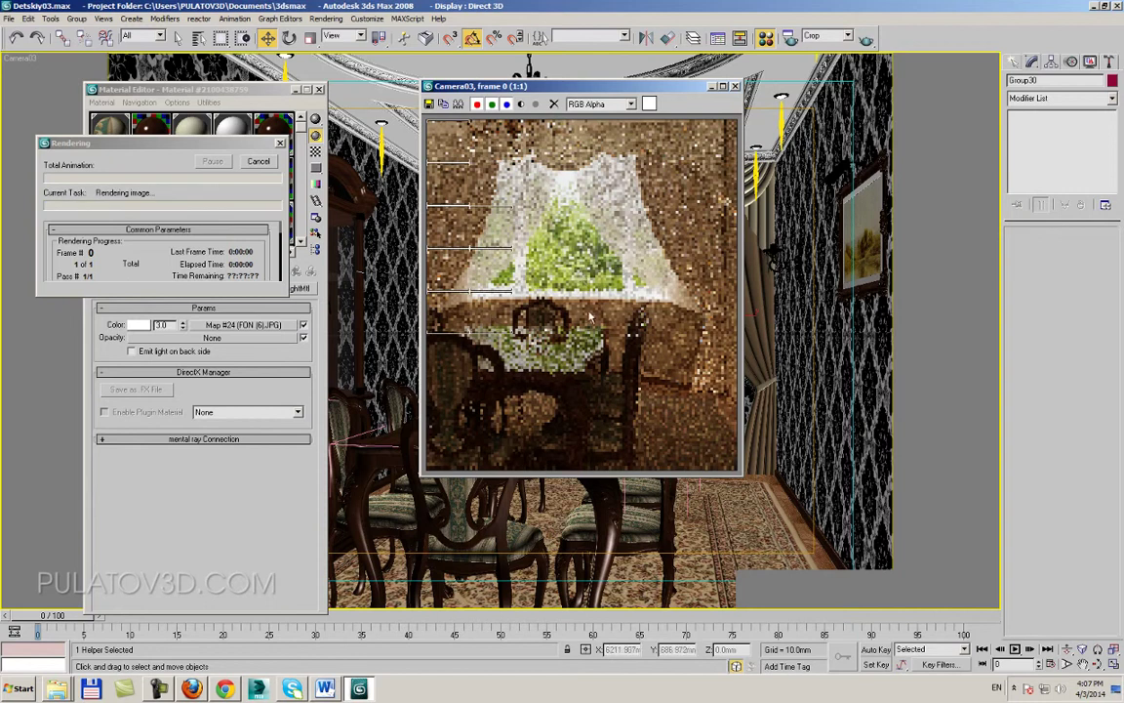
{"action": "left_click", "coordinate": [736, 87]}
{"action": "left_click", "coordinate": [258, 161]}
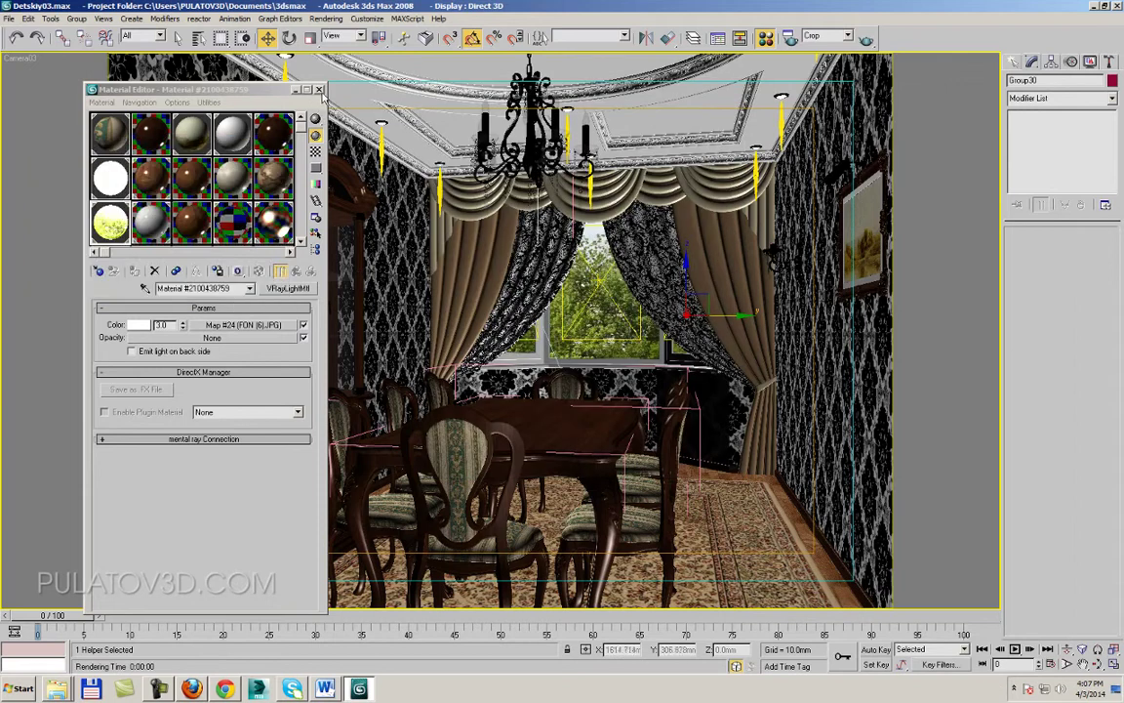
Close the Material Editor, orbit a Perspective view to face the tree backdrop, and switch to Select and Rotate.
{"action": "left_click", "coordinate": [319, 89]}
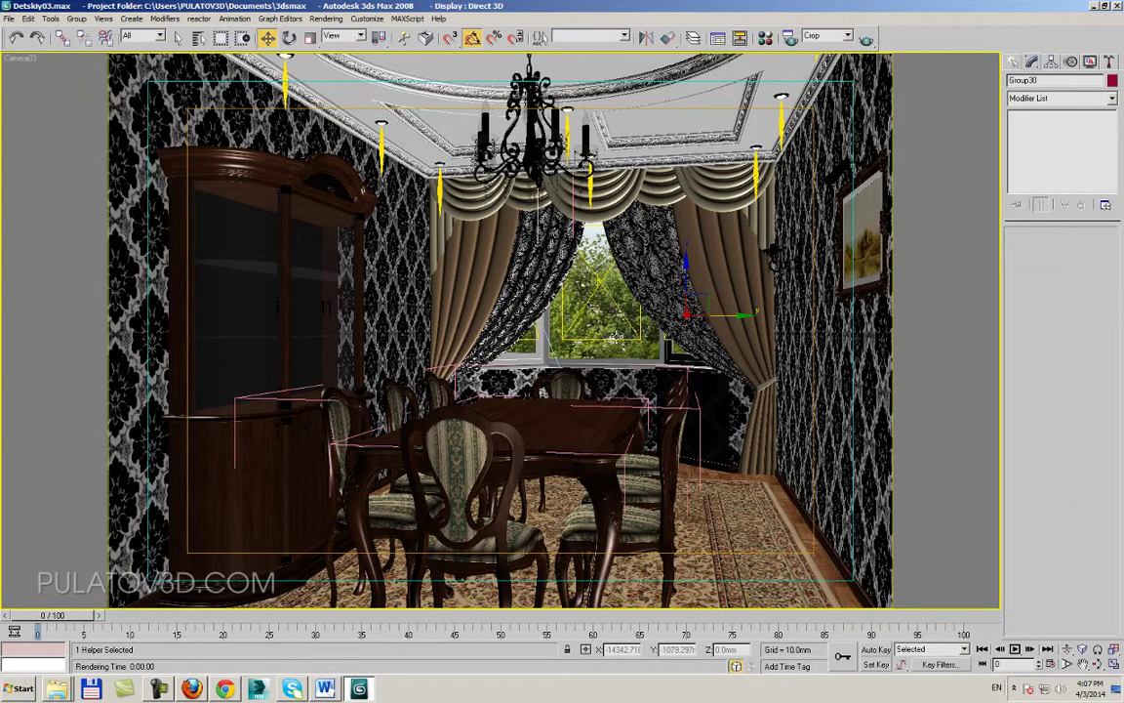
{"action": "key", "text": "p"}
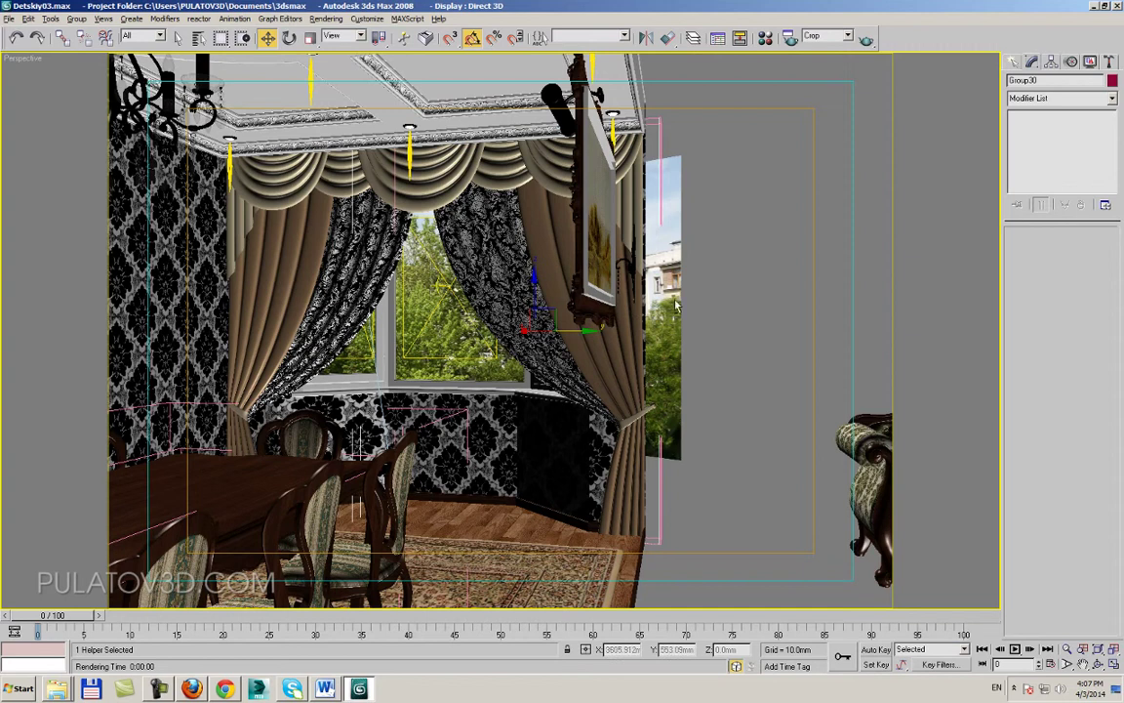
{"action": "middle_click_drag", "start_coordinate": [762, 302], "coordinate": [1061, 616], "text": "alt"}
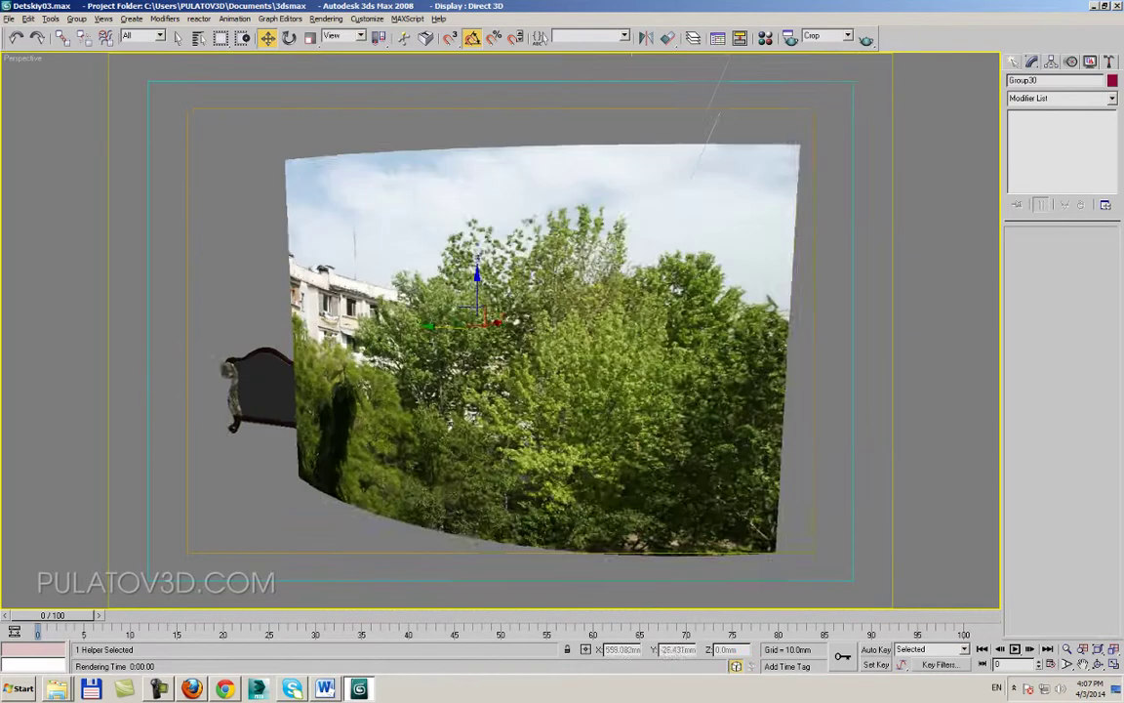
{"action": "key", "text": "e"}
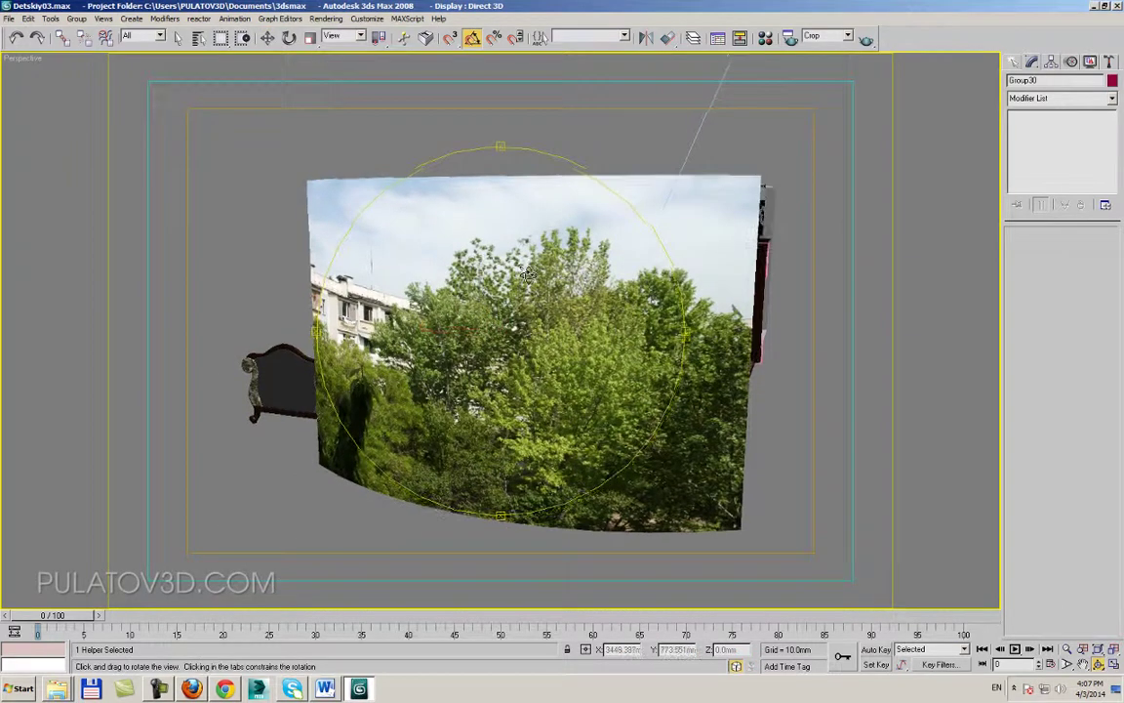